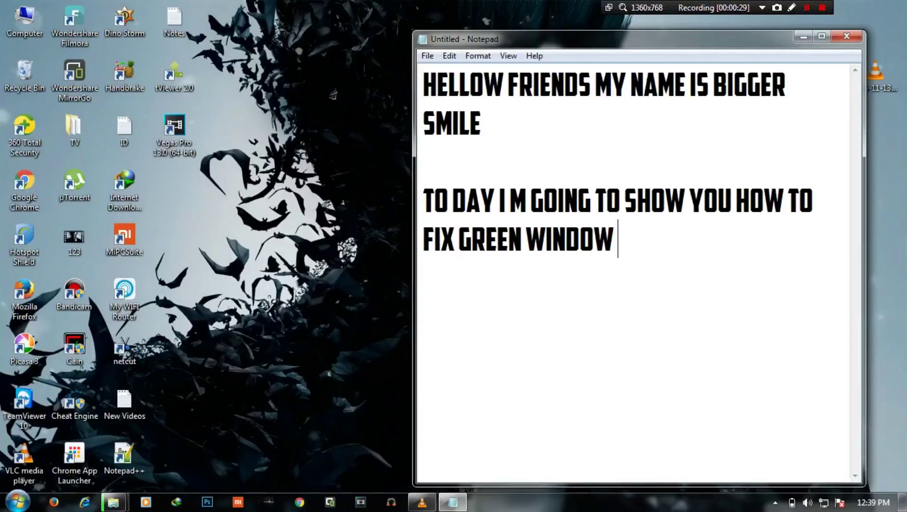
Step: Continue the Notepad sentence after "FIX GREEN WINDOW" with "ERROR IN SONY VEGAS PRO 13"
type("ERROR IN")
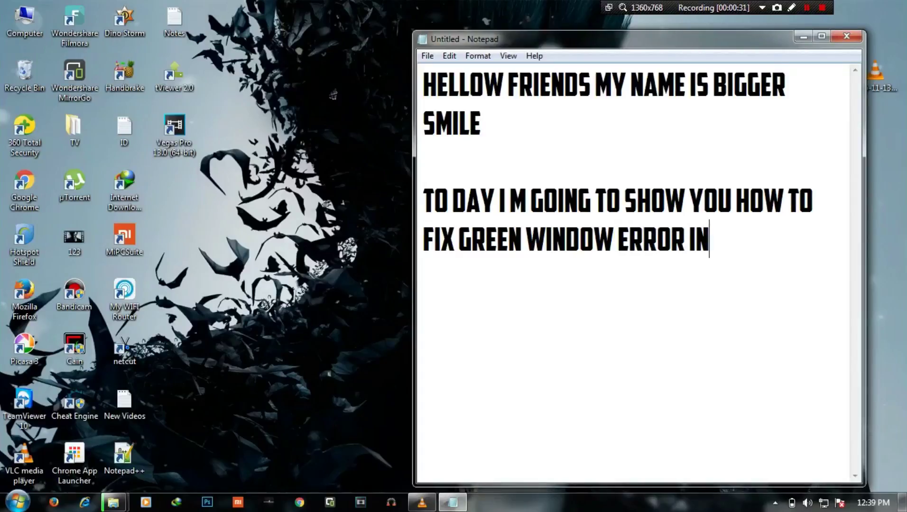
type(" SONY VEGS")
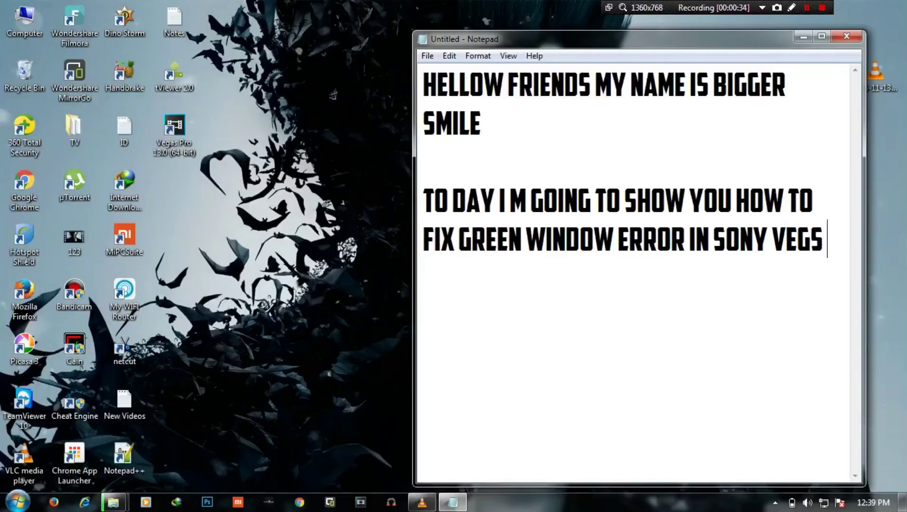
key("BackSpace")
type("AS")
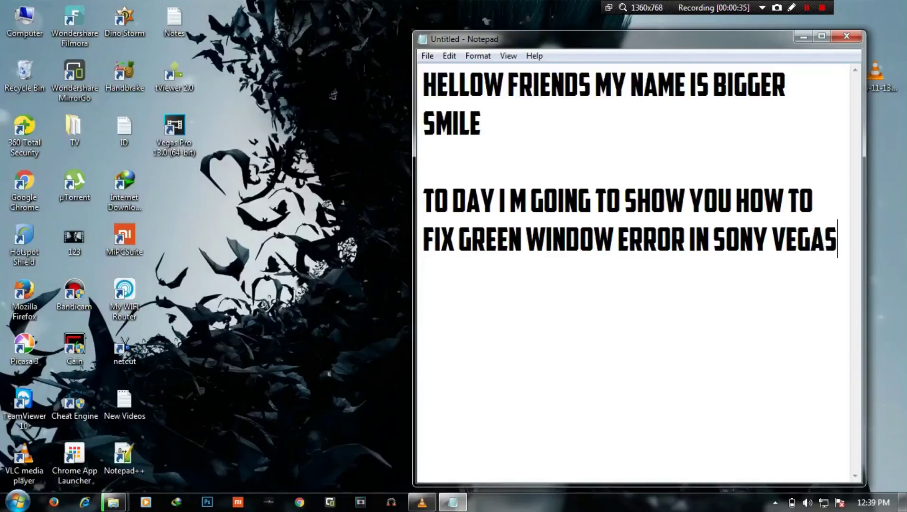
type(" PRO 13")
Step: Add the line "LET'S START" below the introduction, separated by a blank line, and leave a blank line after it
key("Return")
key("Return")
type(":ET")
key("BackSpace")
key("BackSpace")
key("BackSpace")
type(";ET'S")
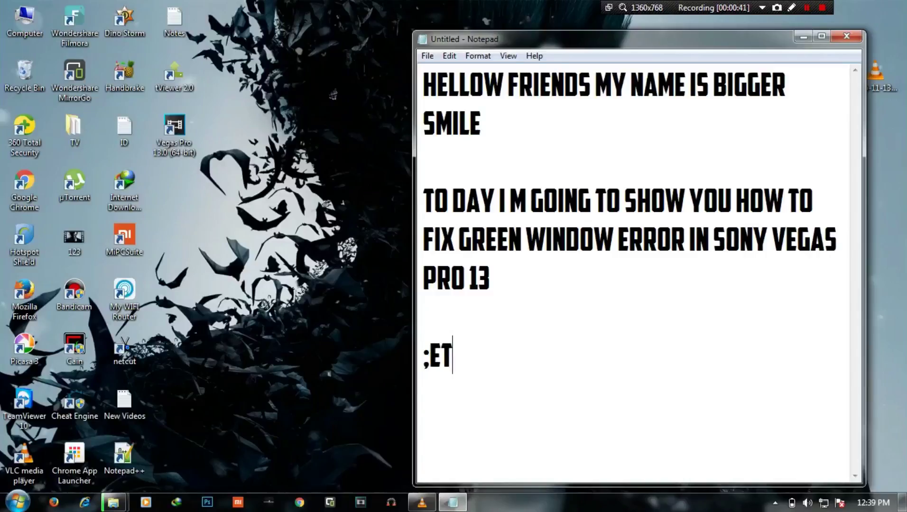
key("BackSpace")
key("BackSpace")
key("BackSpace")
key("BackSpace")
key("BackSpace")
type("LET'S START")
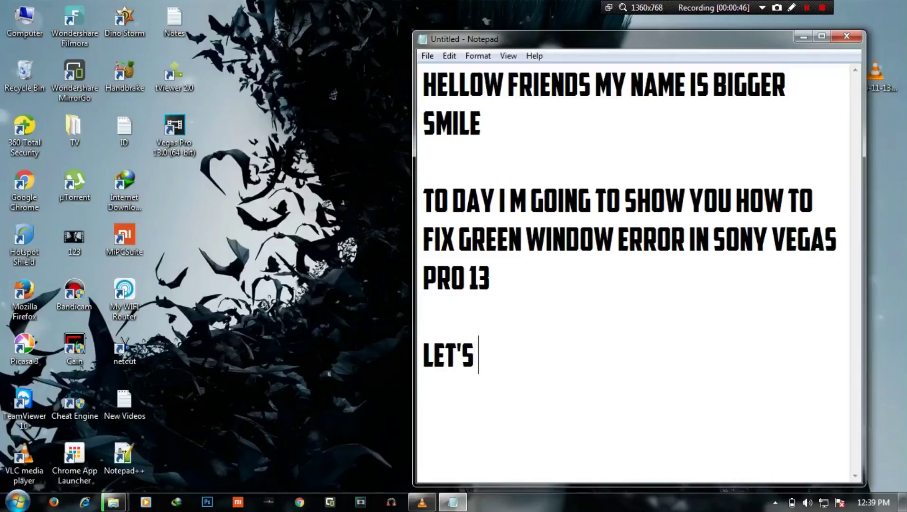
key("Return")
key("Return")
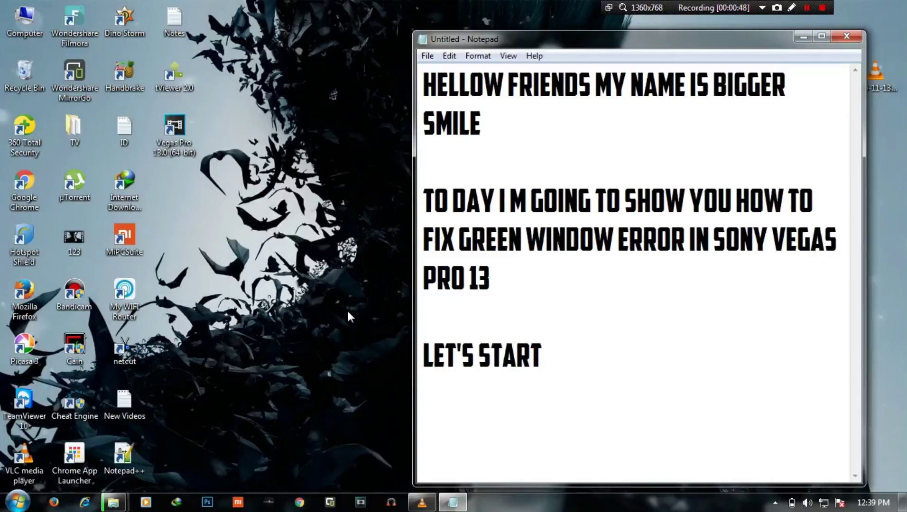
Step: Launch Vegas Pro 13.0 and minimize the Notepad window
left_click(209, 47)
left_click(358, 503)
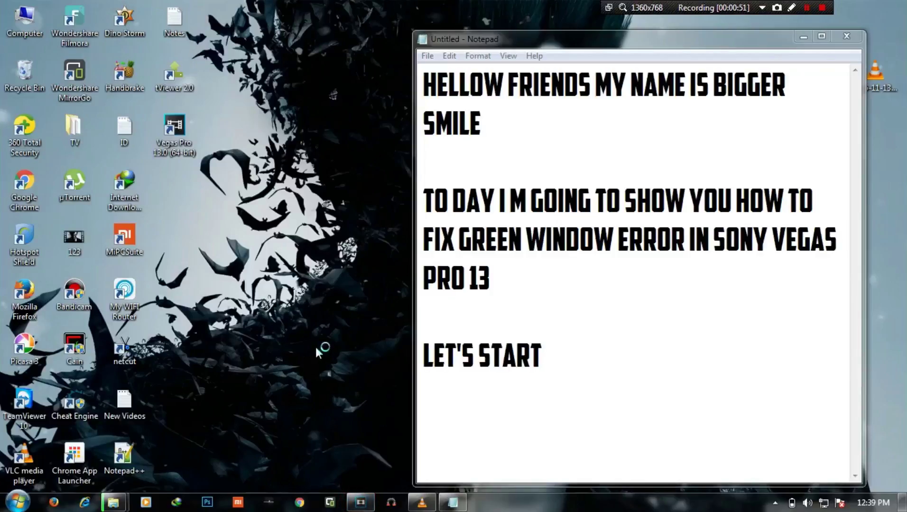
left_click(803, 36)
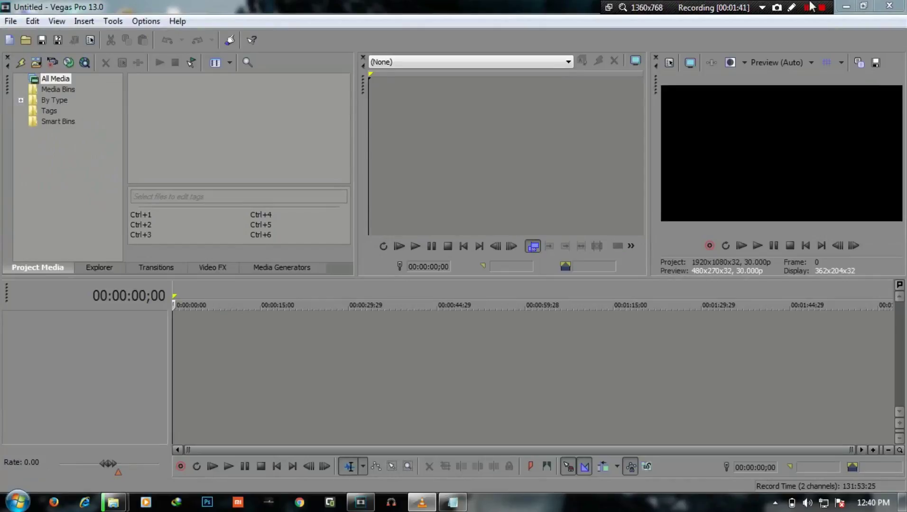
Step: Import the screen recording MP4 from the desktop into the project media, resizing the Vegas window as needed to reach the file
left_click(862, 5)
left_click_drag(543, 40, 501, 34)
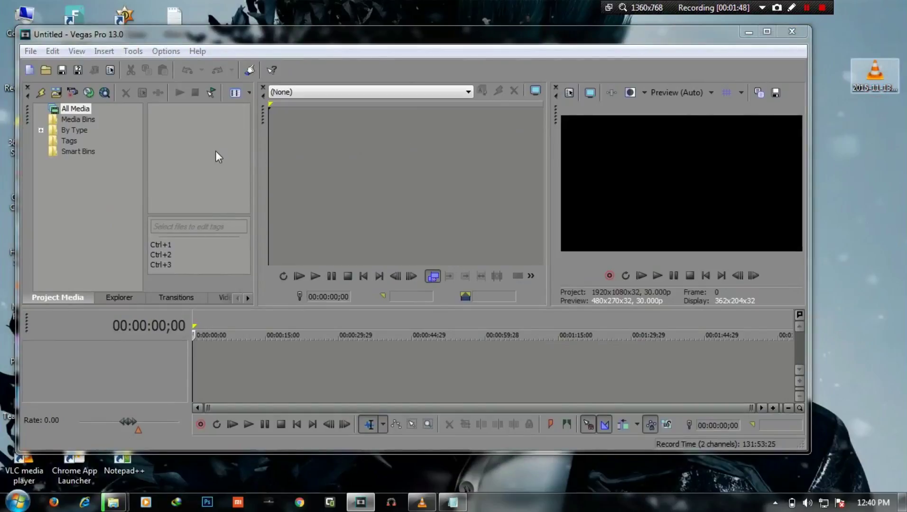
left_click_drag(224, 150, 223, 158)
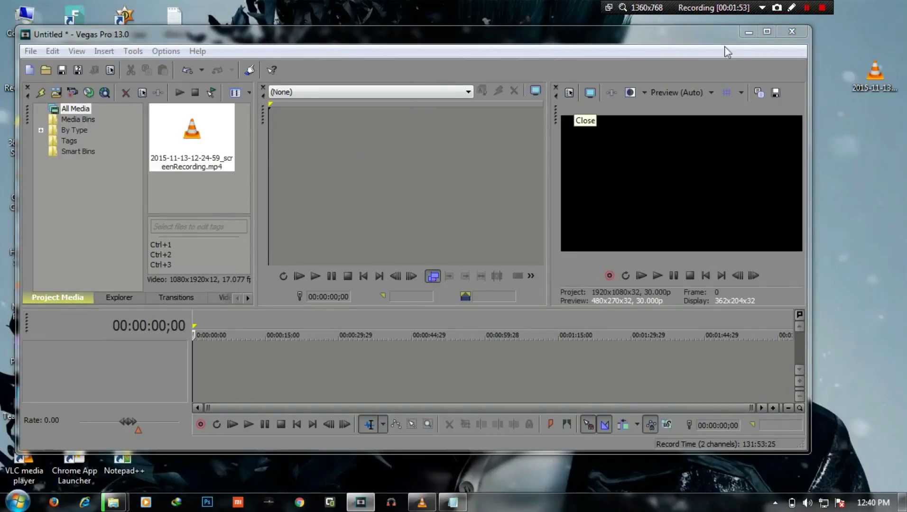
left_click(765, 32)
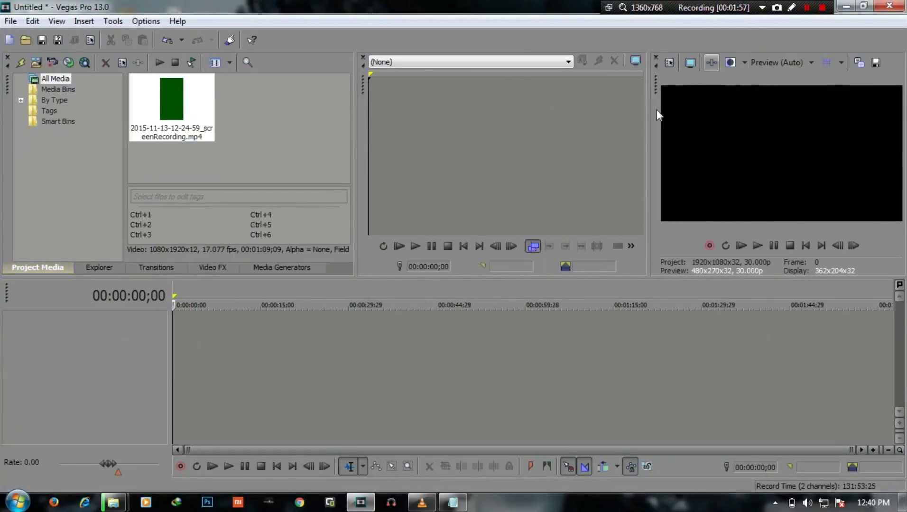
Step: Place the imported screen recording at the start of the timeline, declining to match the project video settings to the media
left_click_drag(175, 105, 319, 301)
left_click_drag(292, 334, 292, 335)
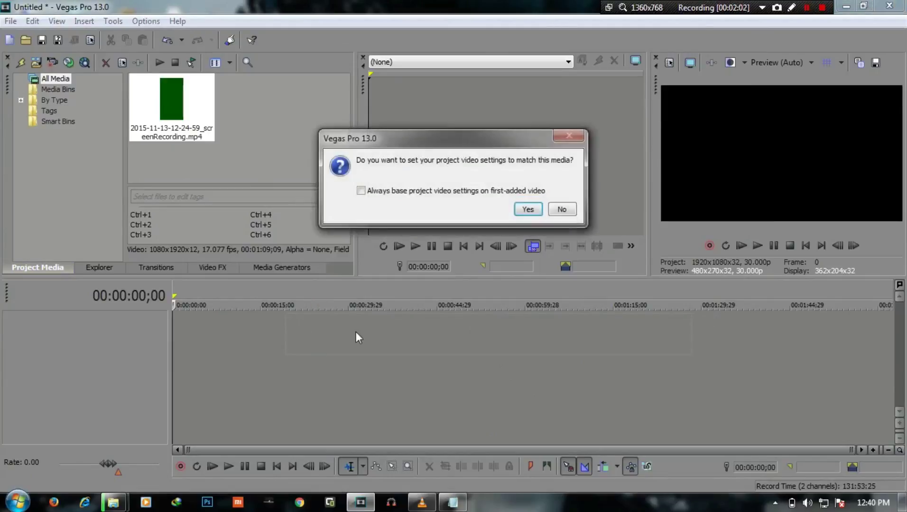
left_click(562, 209)
left_click(402, 330)
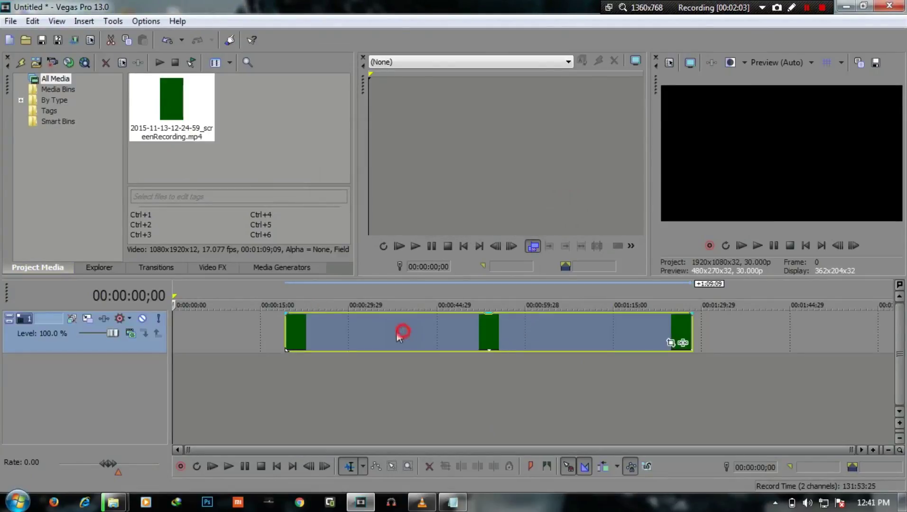
Step: Play the timeline clip in the preview to check how its picture is displayed
left_click(758, 246)
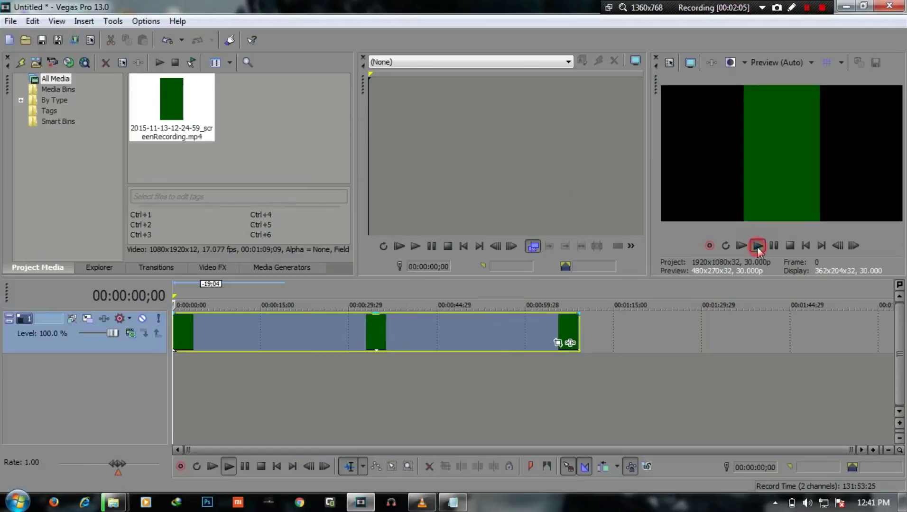
left_click(758, 245)
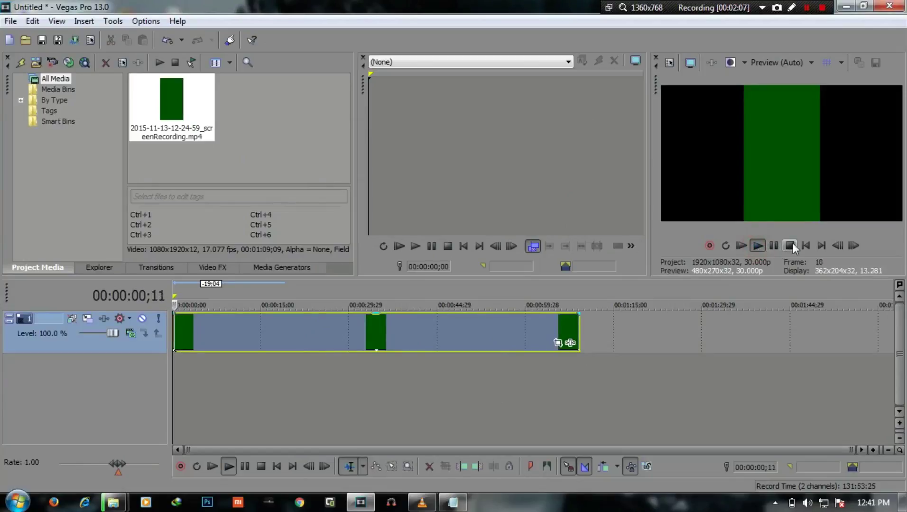
left_click(805, 246)
Step: Switch back to the Notepad notes and write the line "SEE GREEN WINDOWS :["
left_click(452, 502)
type("S")
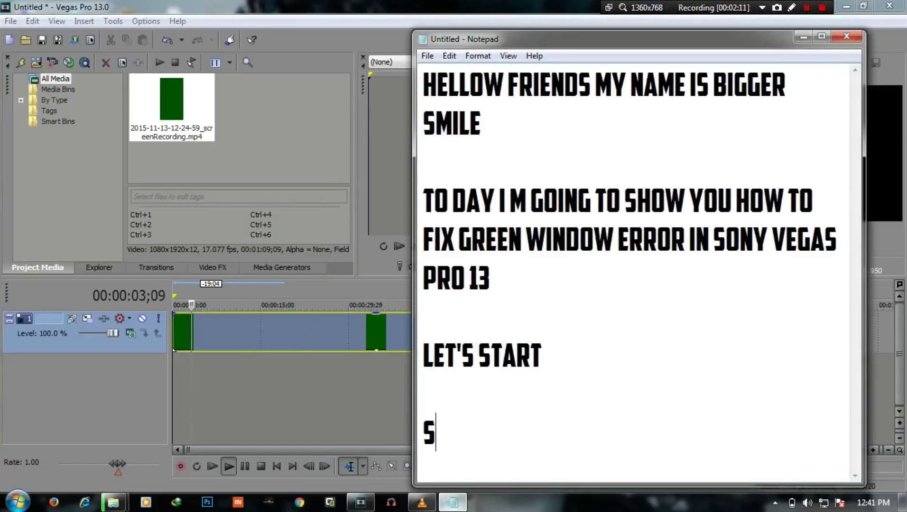
type("EE GREEN ")
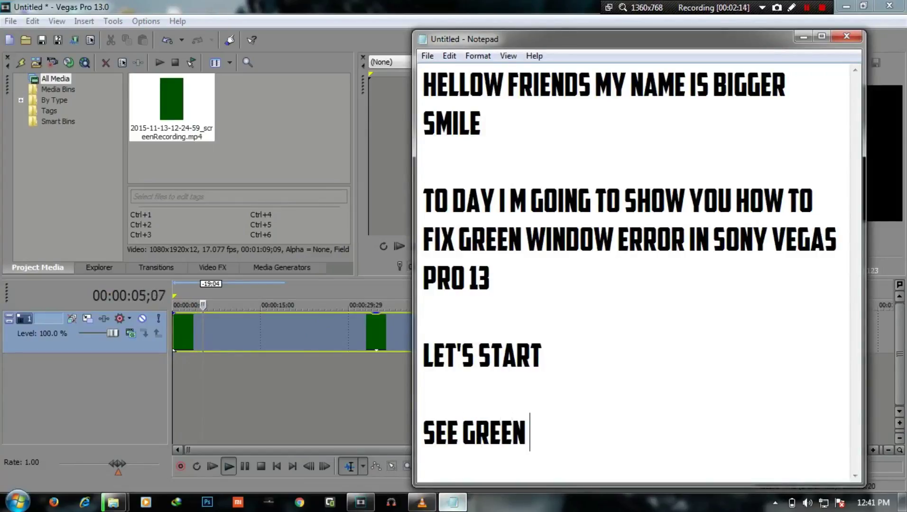
type("WI")
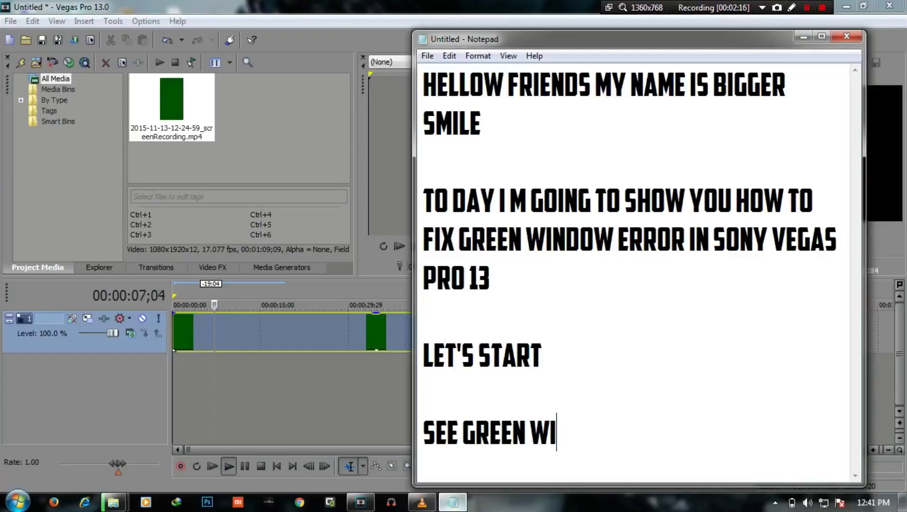
type("NDOWS :[")
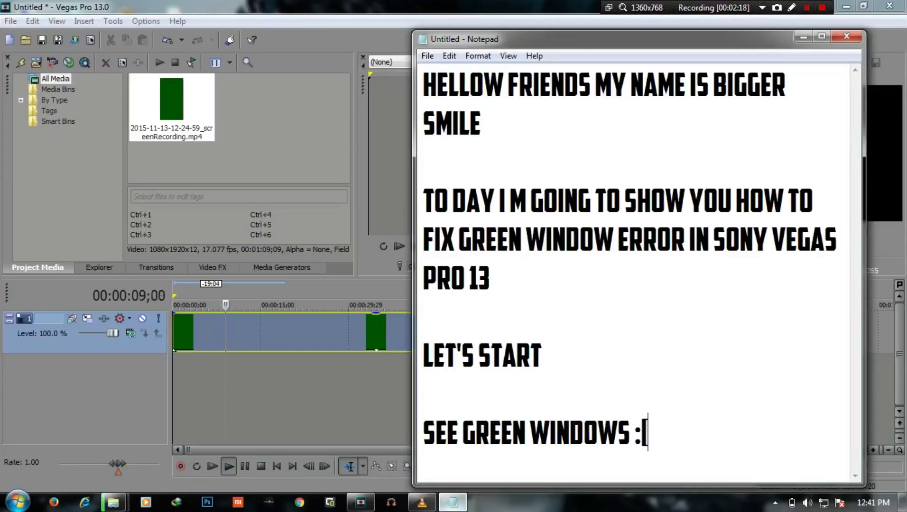
Step: Add the heading "HOW TO FIX :-" to the notes after a blank line
key("Return")
key("Return")
type("HO")
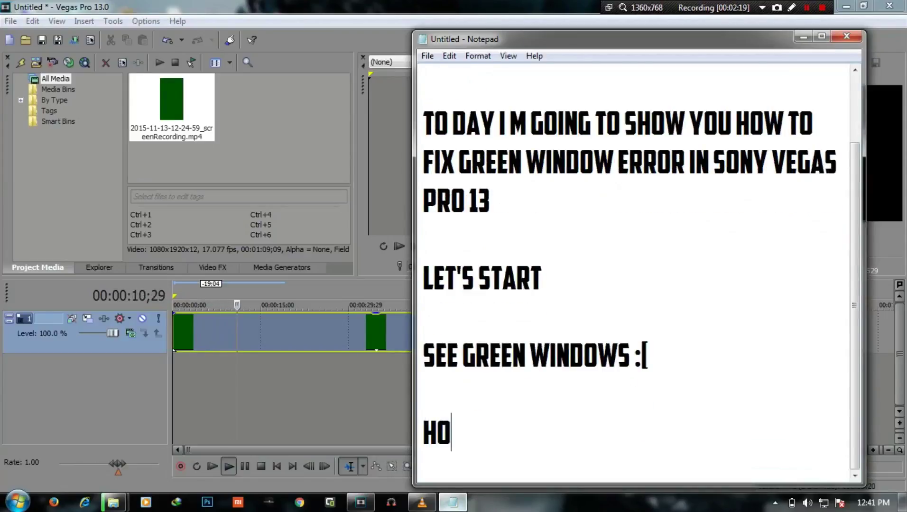
type("W TO FIX ")
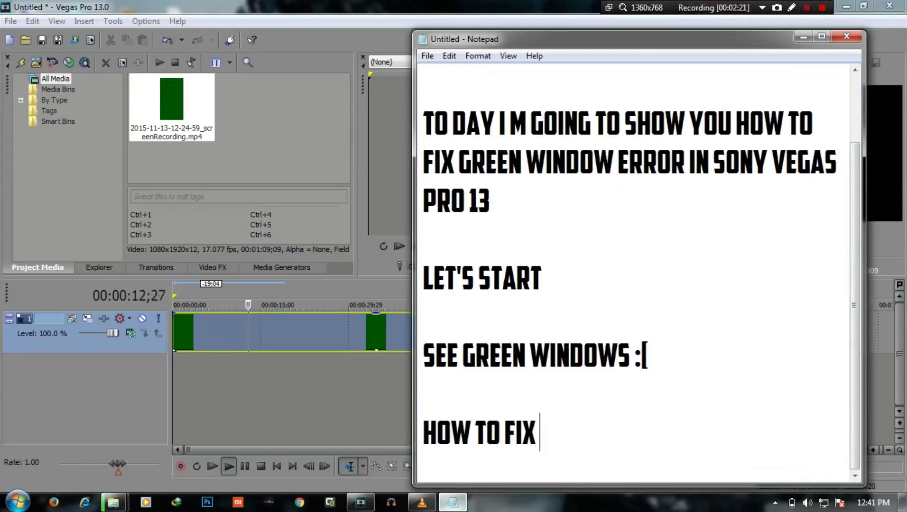
type(":-")
Step: Write the first instruction "1) CLOSE SONY VEGAS PRO 13" under the heading and start a new line
key("Return")
key("Return")
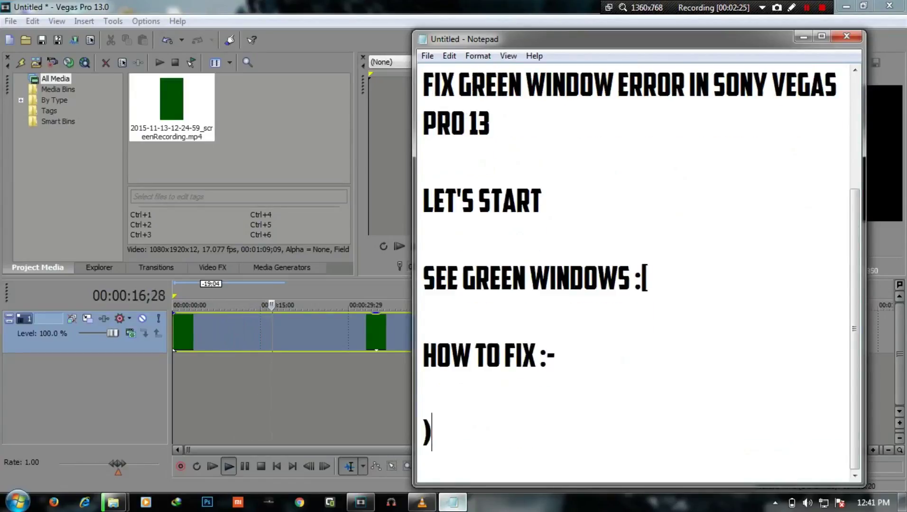
type("1) CLOSE ")
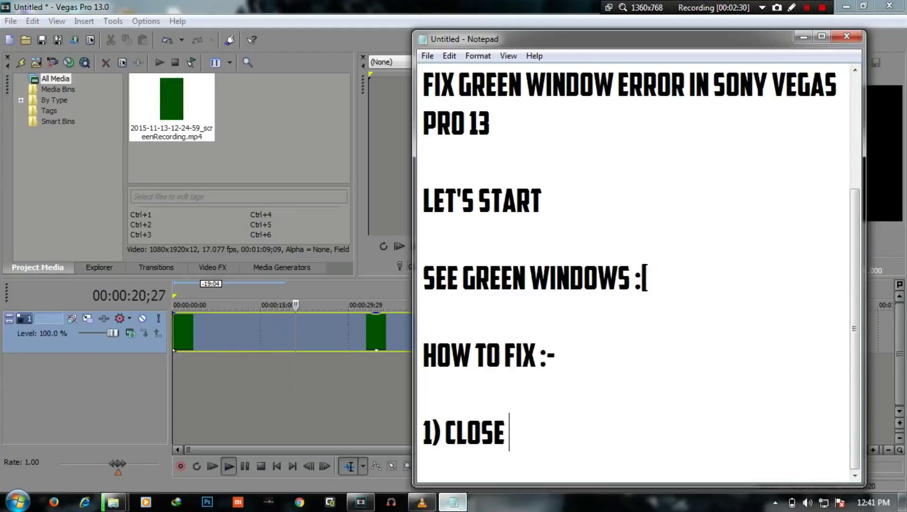
type("SON")
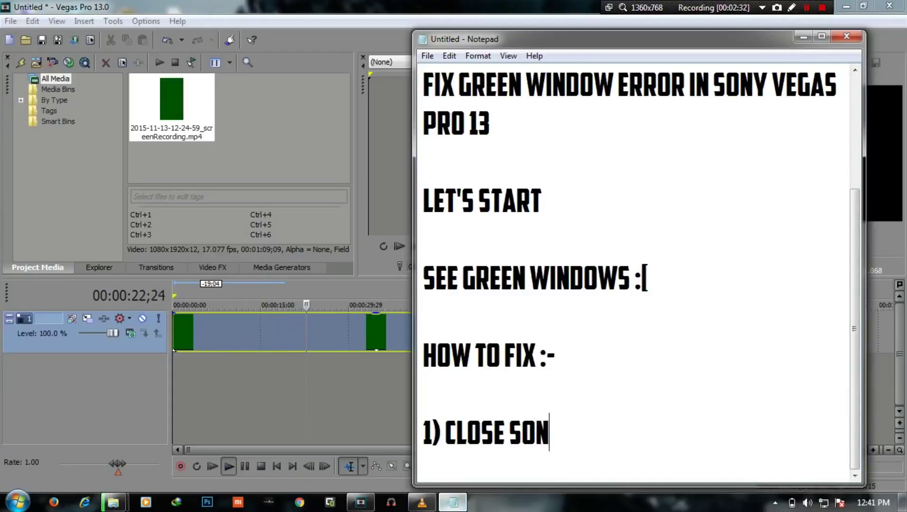
type("Y VEGAS ")
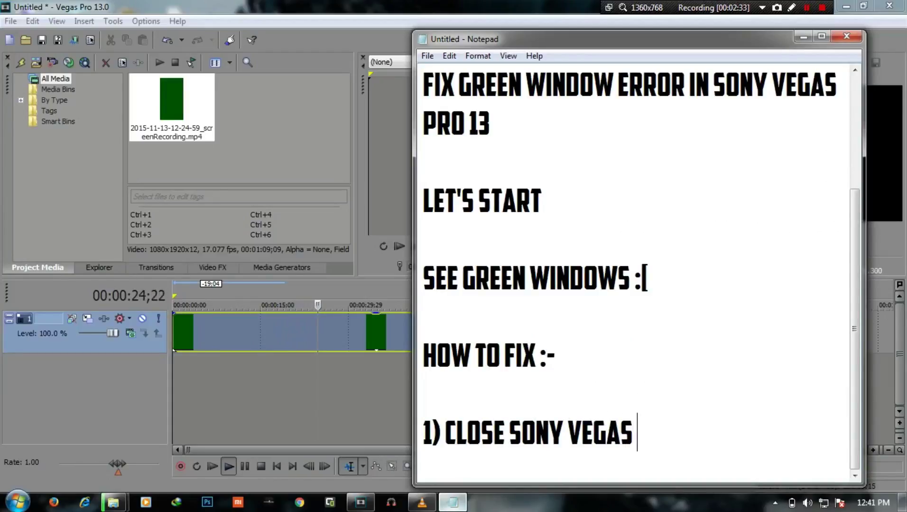
type("PRO 1")
key("Return")
type("3")
key("BackSpace")
key("BackSpace")
type("3")
key("Return")
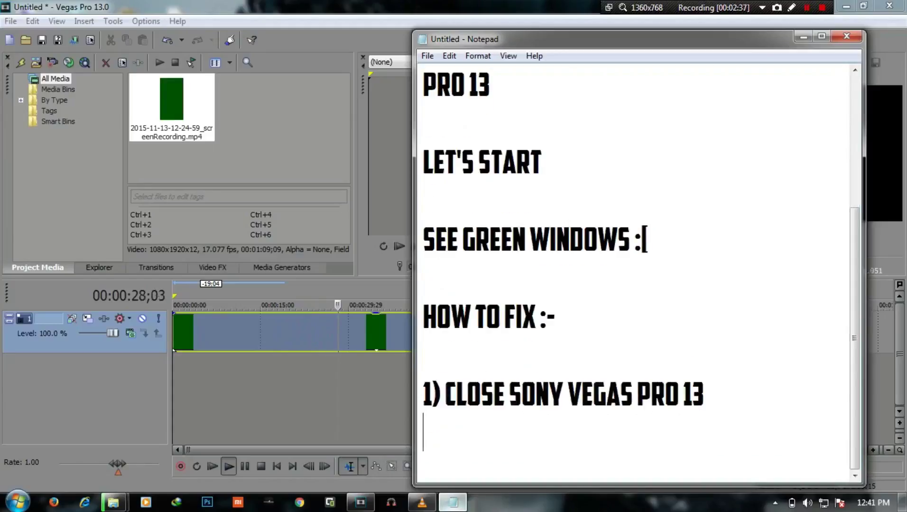
Step: Close Vegas Pro without saving the untitled project
left_click(902, 9)
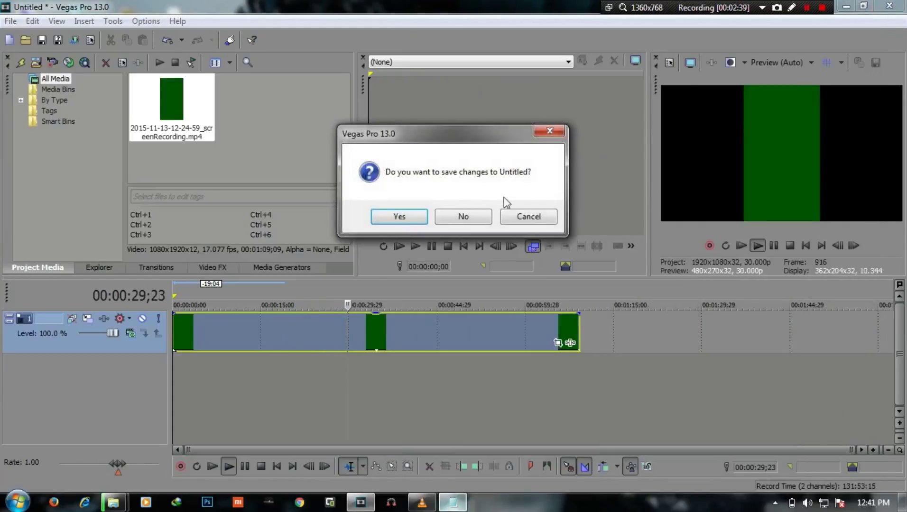
left_click(479, 218)
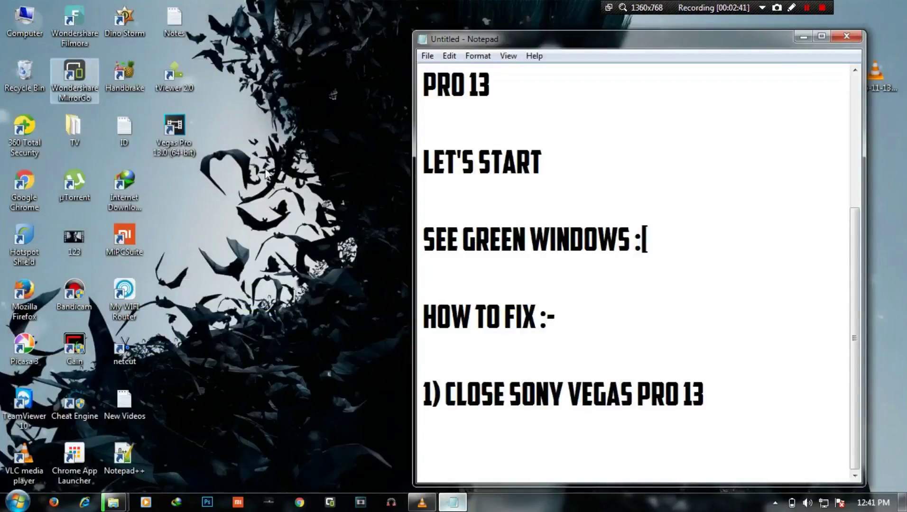
Step: In Windows Explorer, open the folder C:\Program Files\Sony\Vegas Pro 13.0\FileIO Plug-Ins
left_click(40, 29)
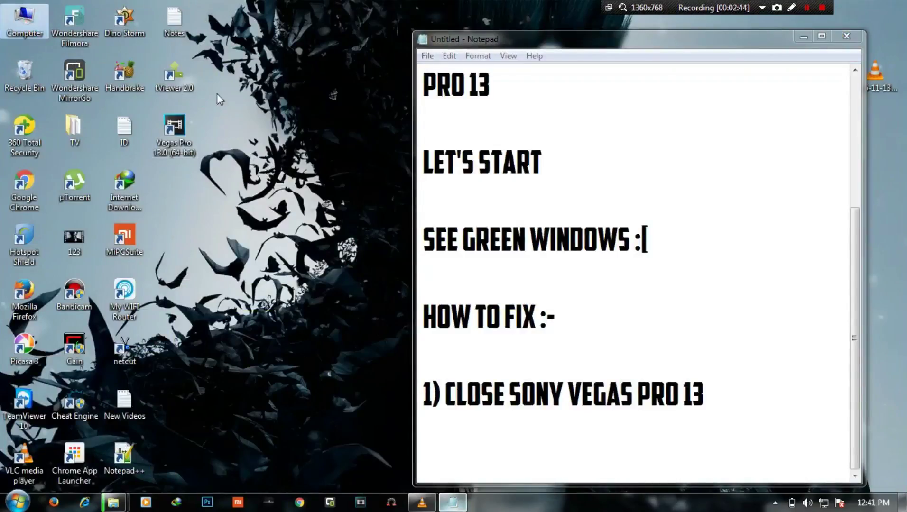
key("Return")
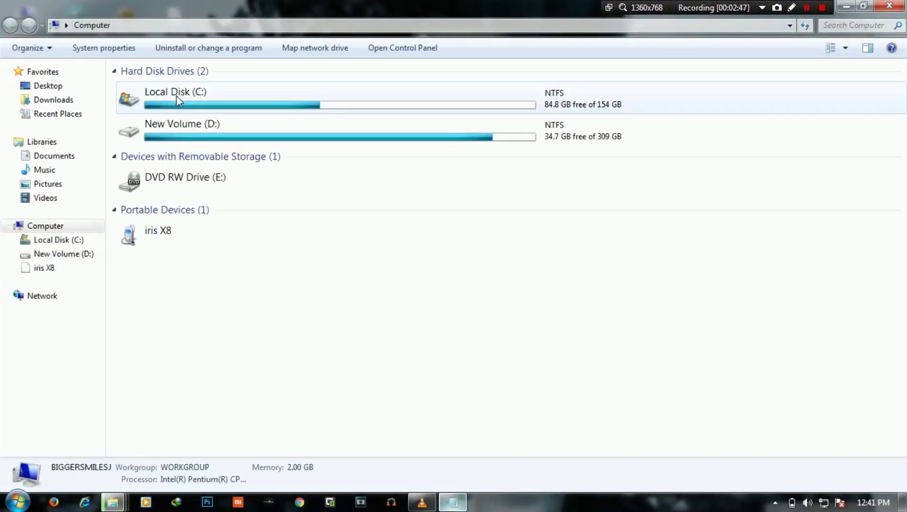
left_click(176, 93)
key("Return")
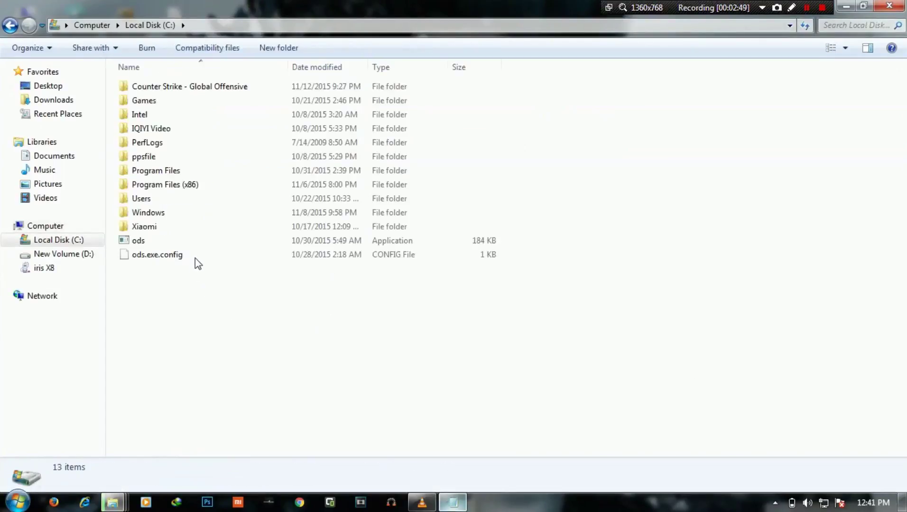
left_click(194, 176)
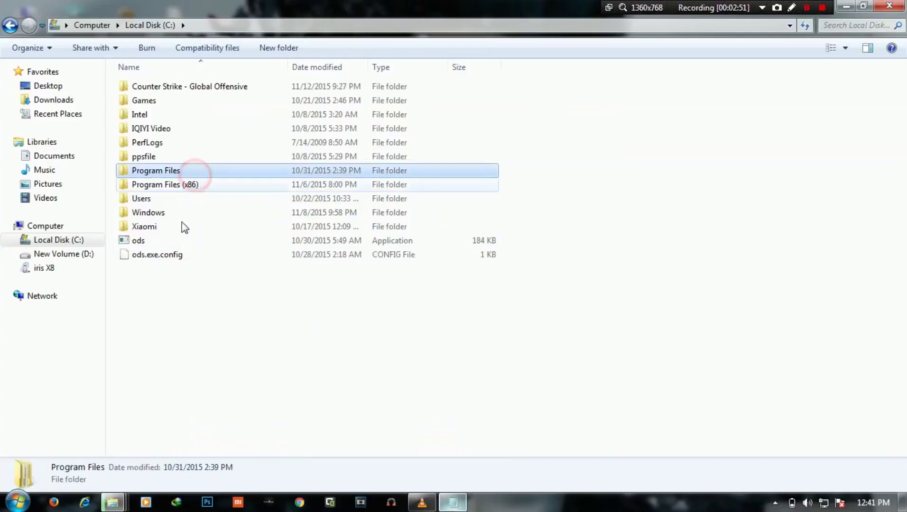
double_click(195, 175)
left_click(174, 228)
key("Return")
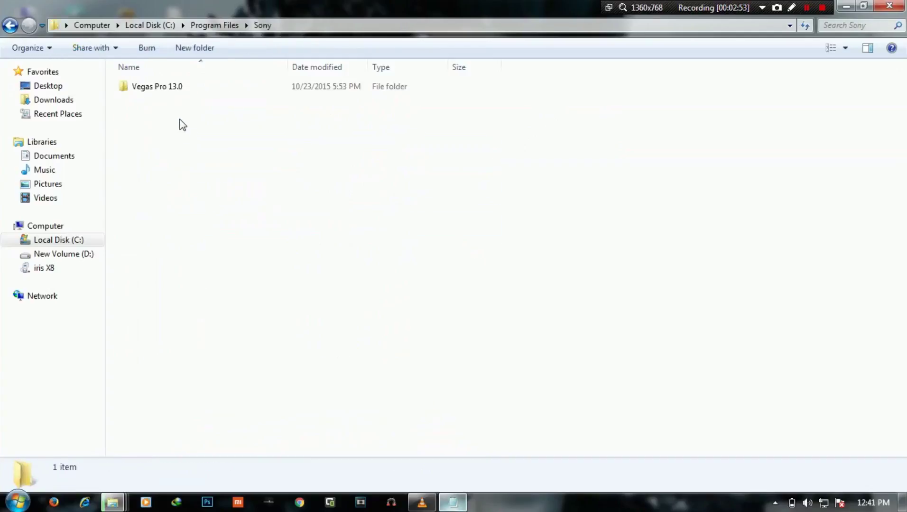
left_click(176, 88)
key("Return")
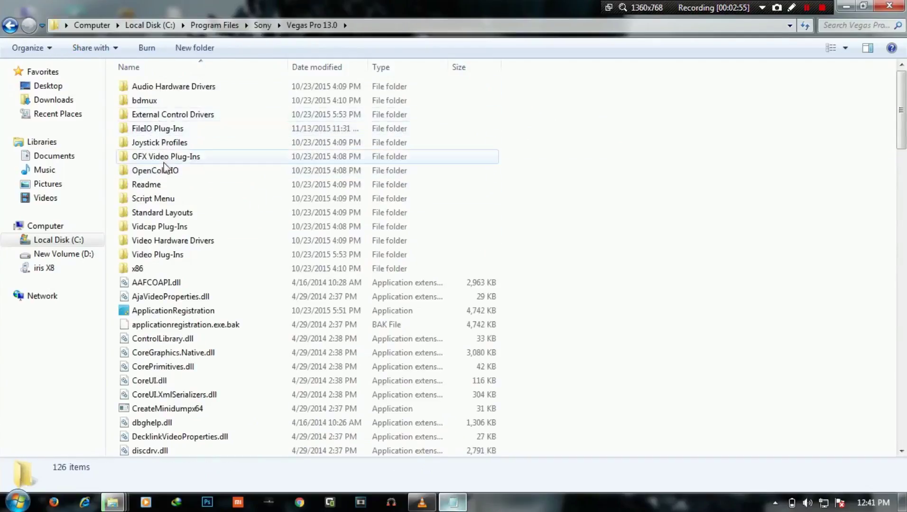
left_click(162, 127)
key("Return")
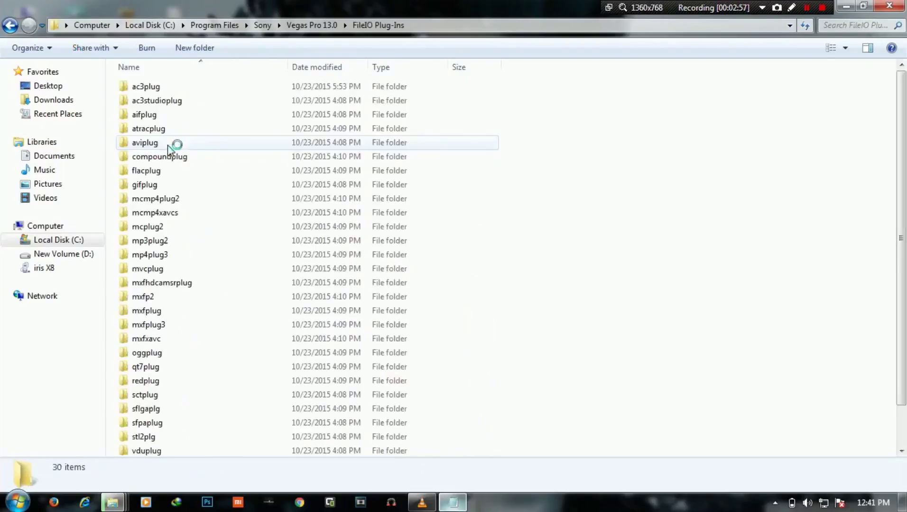
Step: Look inside the compoundplug folder and return to the FileIO Plug-Ins folder
left_click(155, 161)
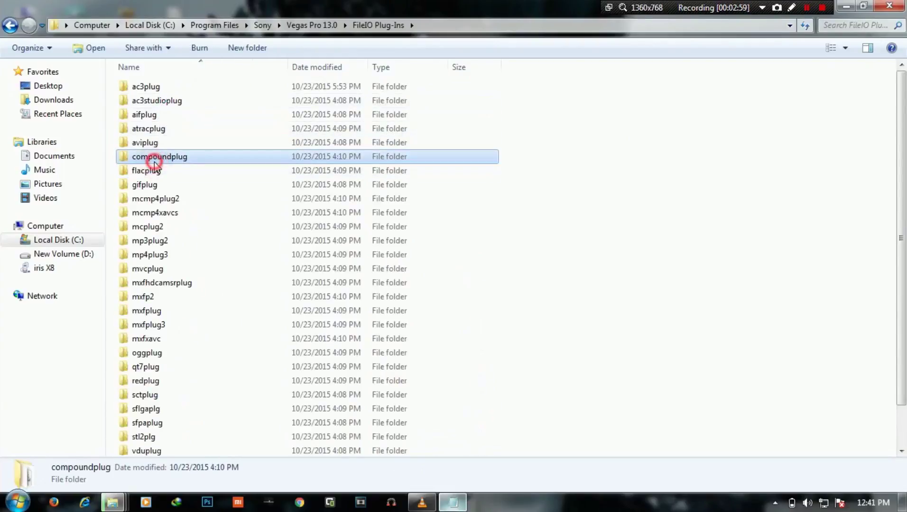
key("Return")
left_click(10, 25)
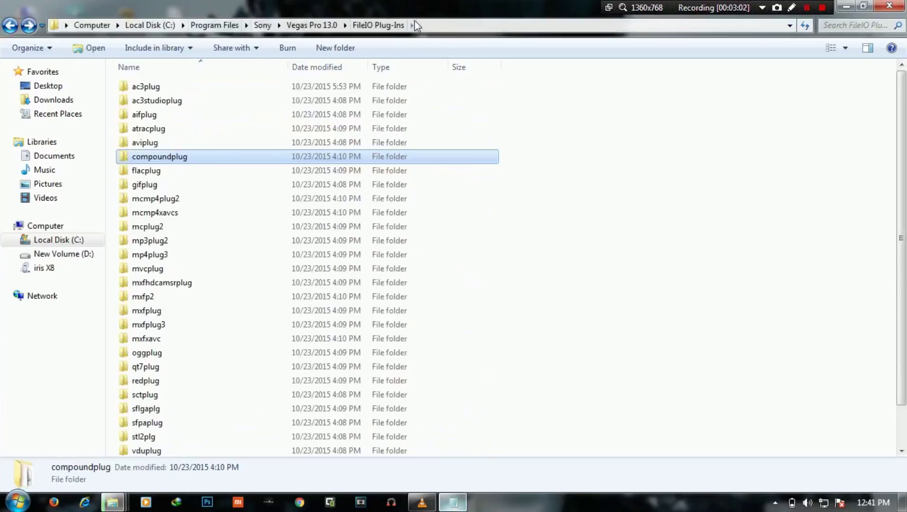
Step: Copy the folder's path and add the Notepad instruction 2) GO TO "C:\Program Files\Sony\Vegas Pro 13.0\FileIO Plug-Ins" THIS PATH, followed by a blank line
left_click(480, 26)
key("ctrl+c")
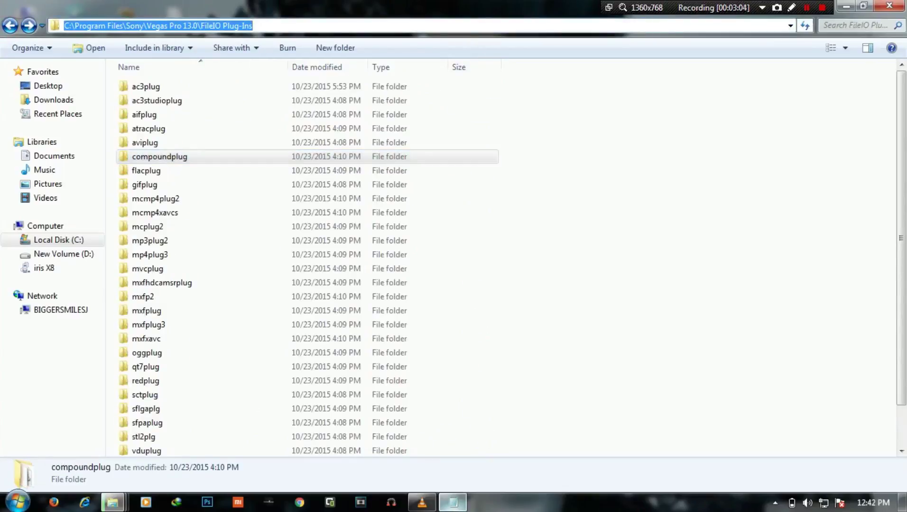
left_click(453, 503)
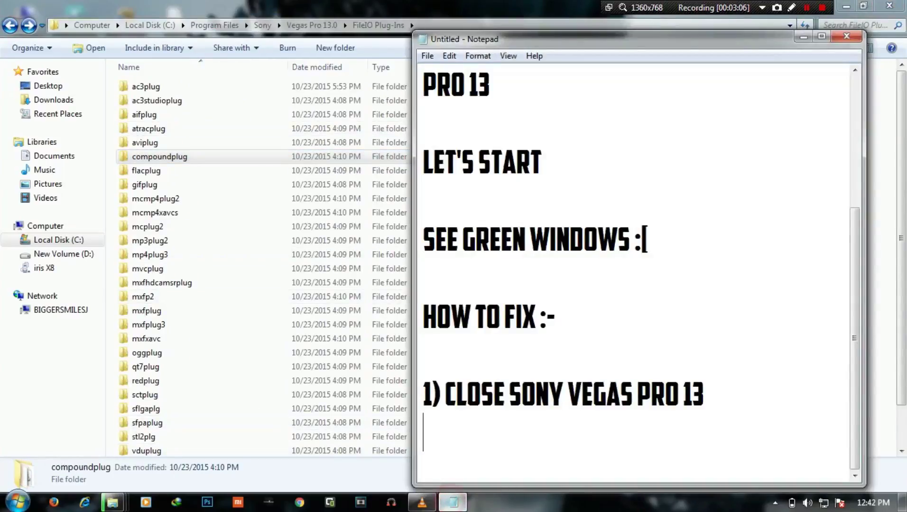
type("2)")
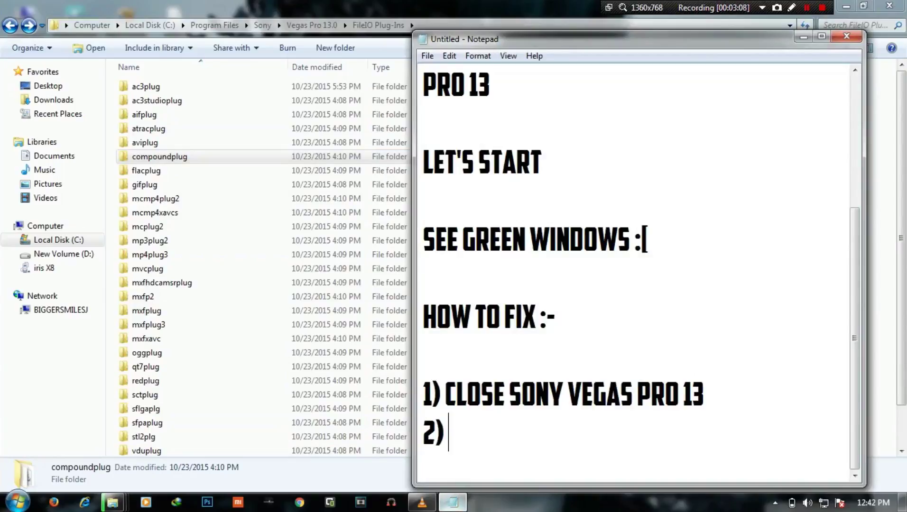
type(" GO TO ")
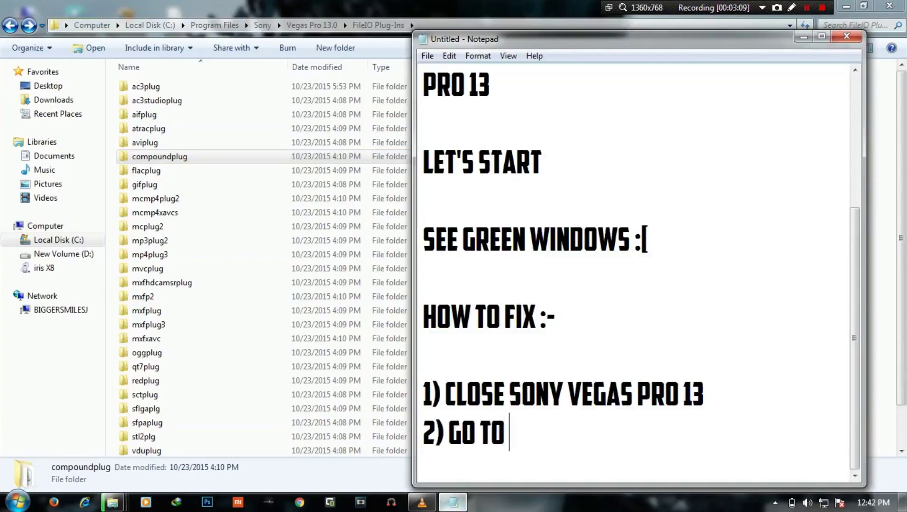
type("\"")
key("ctrl+v")
type("\"")
key("Return")
type("THIS PATH")
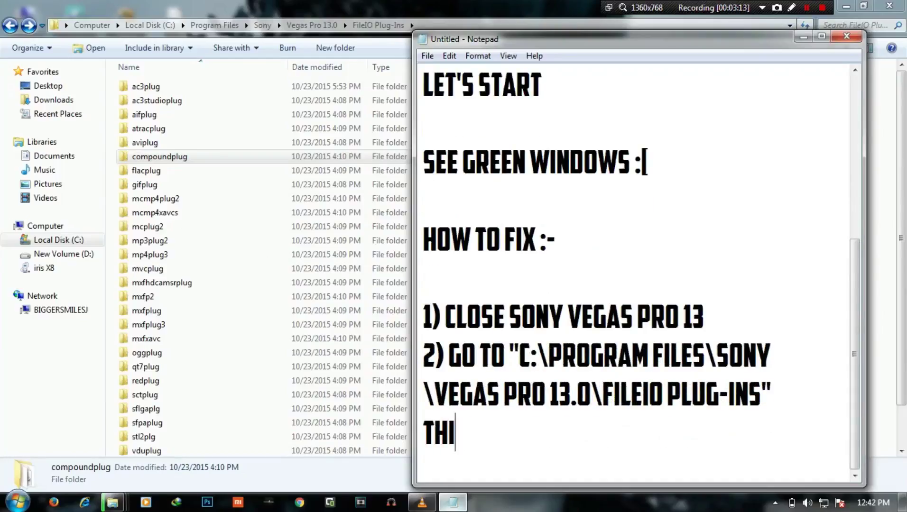
key("Return")
key("Return")
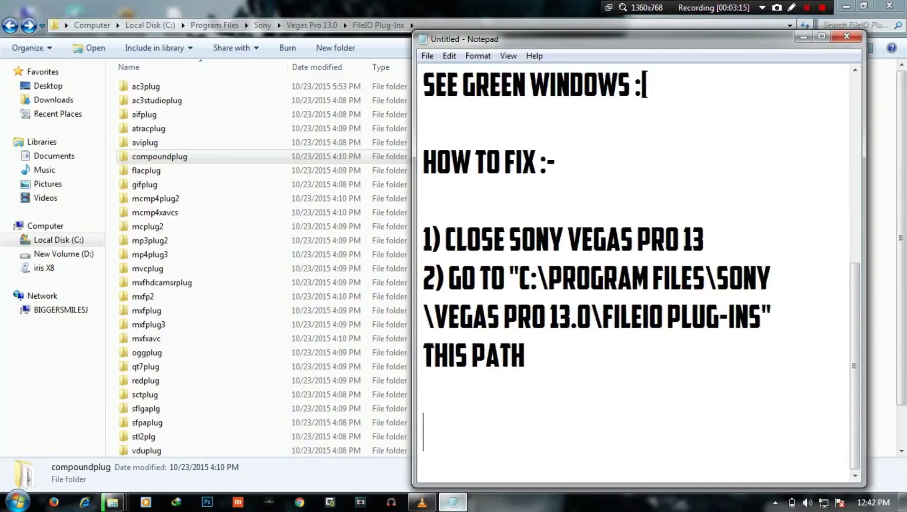
Step: Begin a notes line with AND FIND and an opening quotation mark, and copy the compoundplug folder's name in Windows Explorer without changing it
type("AND F")
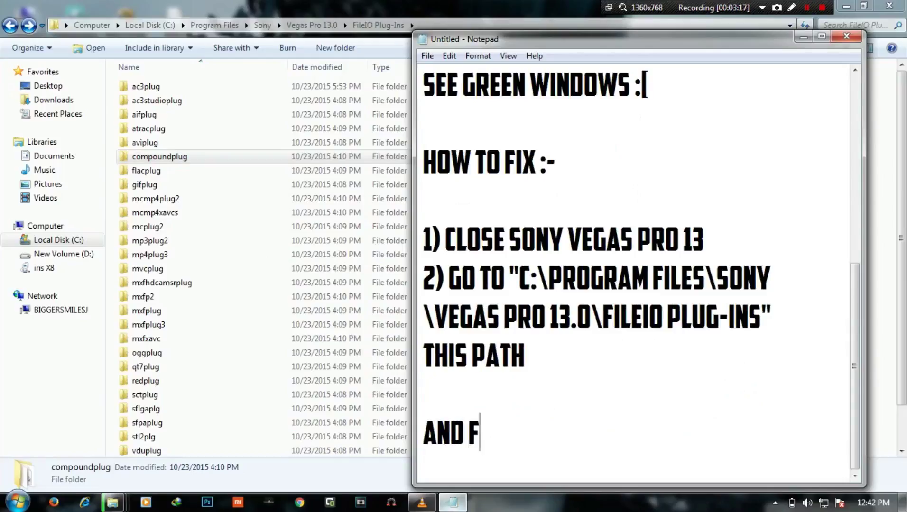
type("IND \"")
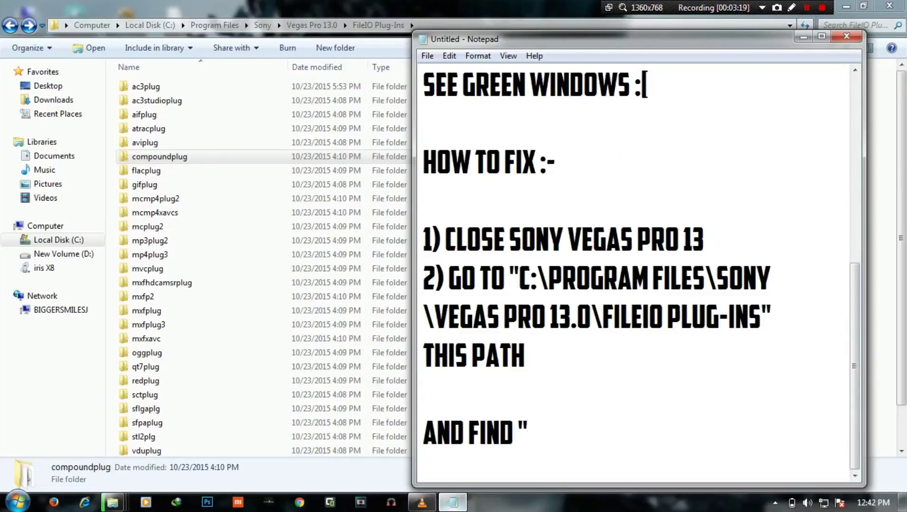
left_click(167, 158)
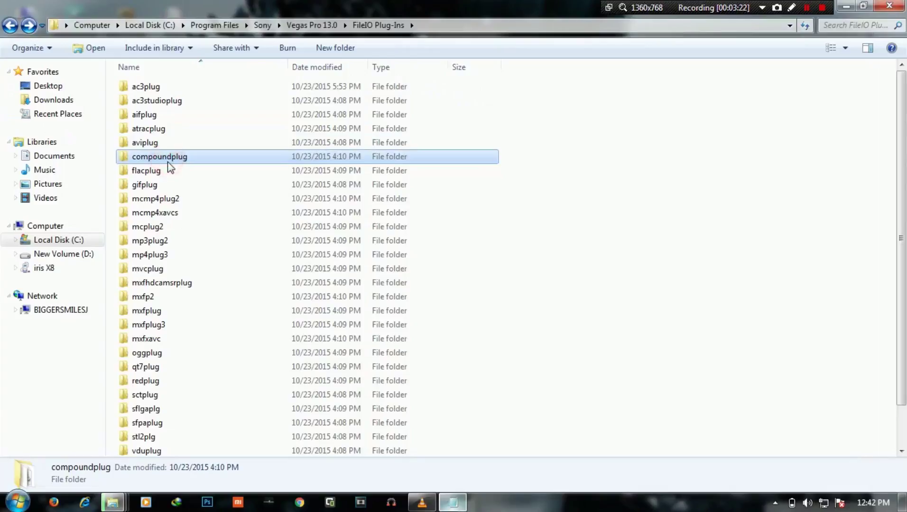
double_click(167, 159)
left_click(167, 160)
key("ctrl+c")
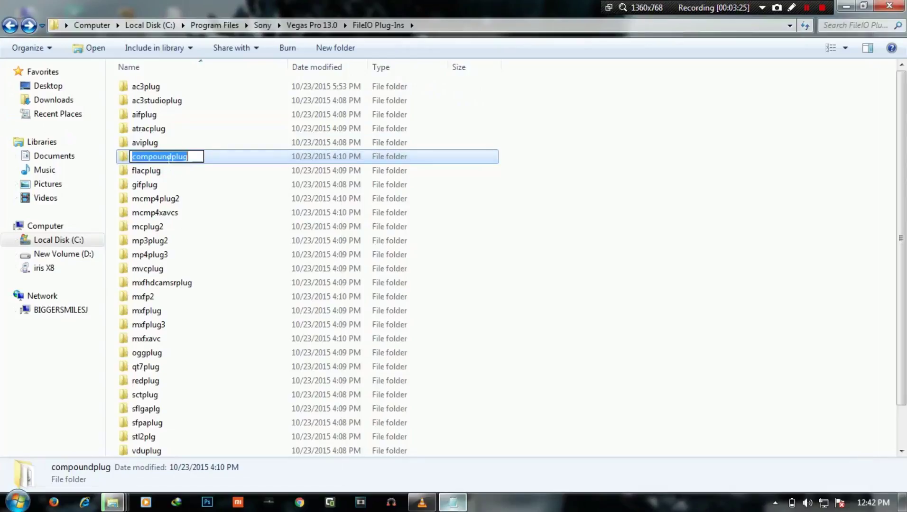
key("Escape")
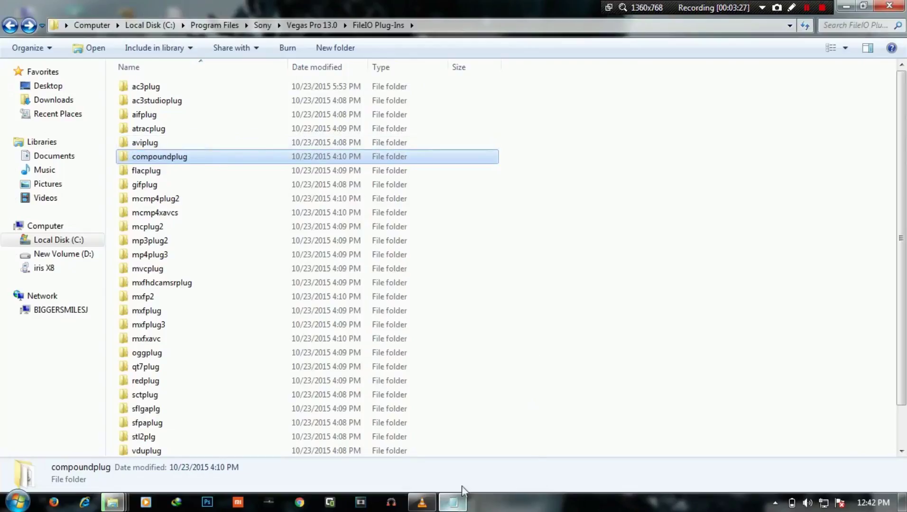
Step: In Notepad, complete the line as AND FIND "COMPOUNDPLUG" THIS FOLDER using the copied name, and leave a blank line below it
left_click(453, 503)
key("ctrl+v")
type("\" ")
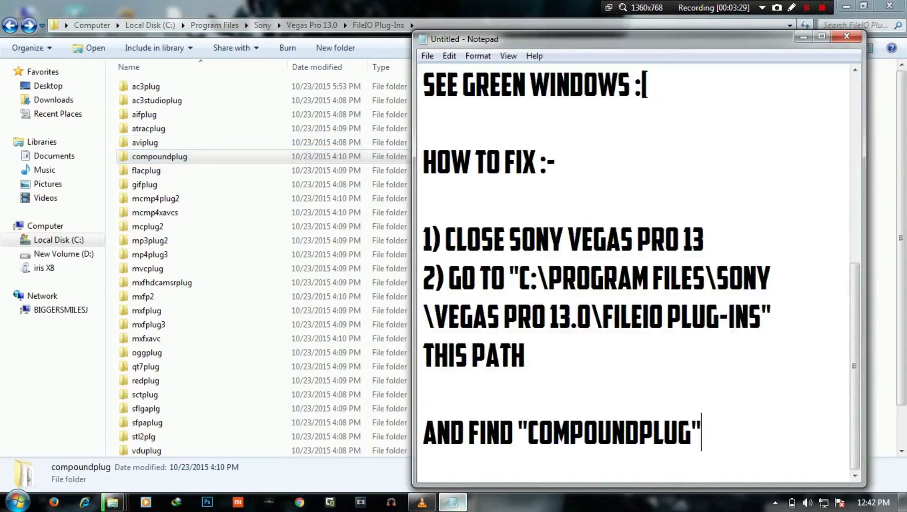
type("THIS FOL")
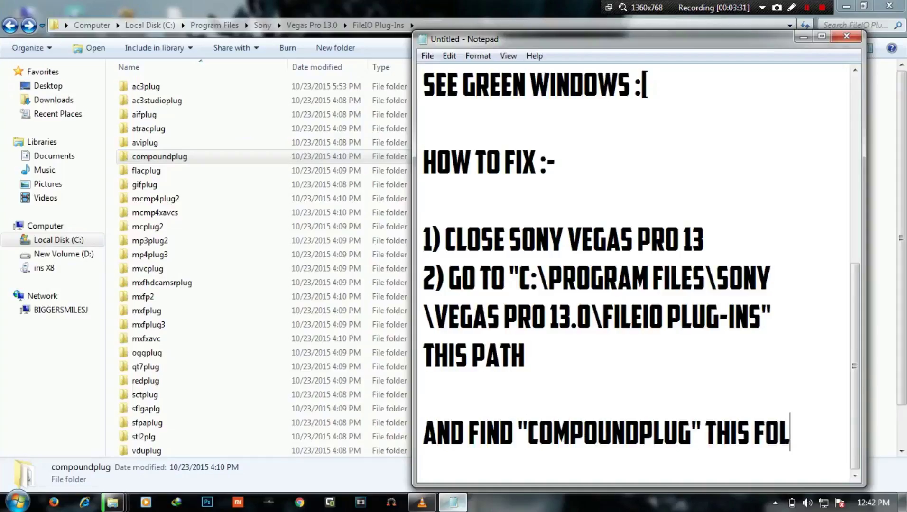
type("DER")
key("Return")
key("Return")
Step: Write the third instruction in the notes: 3) RENAME IT "COMPOUNDPLUG" TO "COMPOUNDPLUGG"
type("3)")
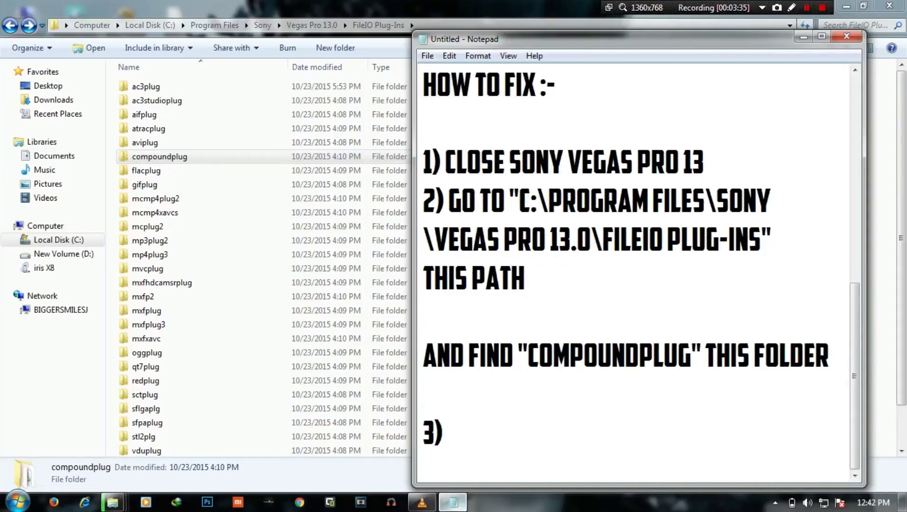
type(" REMA")
key("BackSpace")
key("BackSpace")
type("NAME IS ")
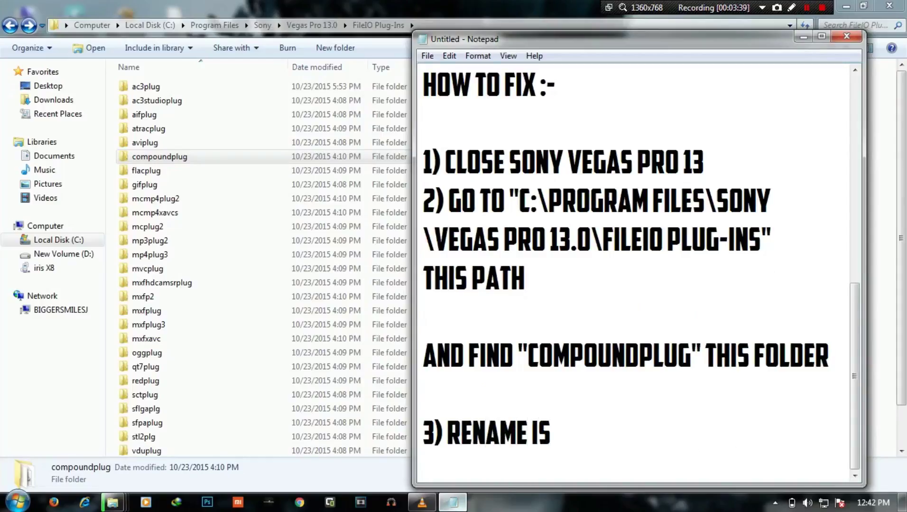
type("\"")
key("BackSpace")
key("BackSpace")
key("BackSpace")
type("T \"")
type("COMPOUNDPLUG")
type("\" TO \"")
type("COMPOUNDPLUGG\"")
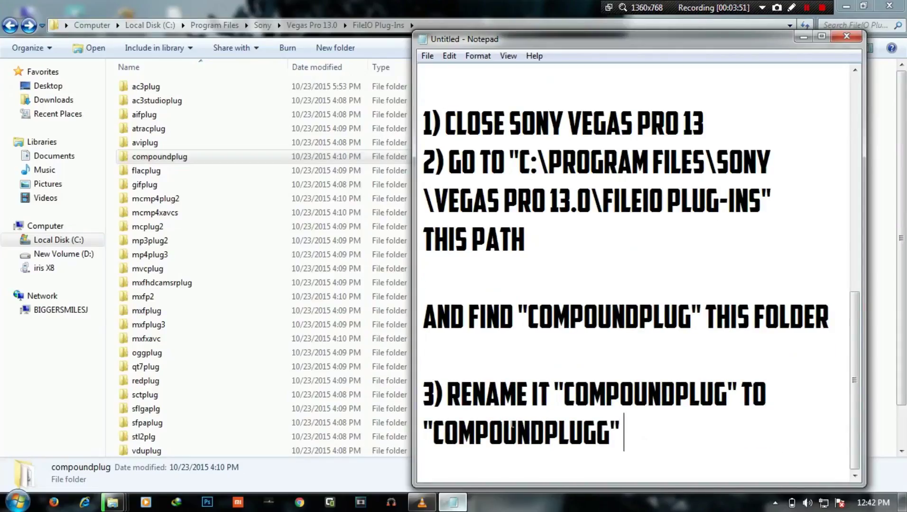
Step: Extend the third instruction with ADD EXTRA "G" AT THE END and leave a blank line after it
type(" ADD EX")
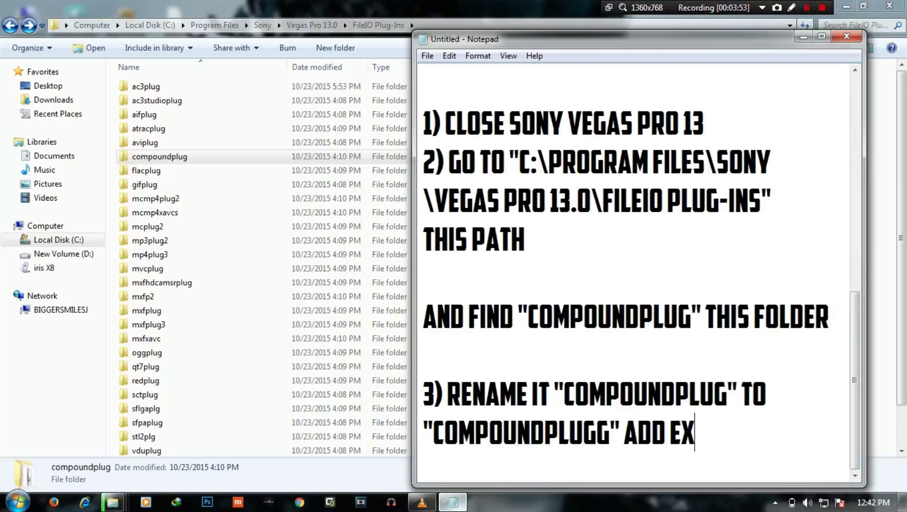
type("TRA G TO")
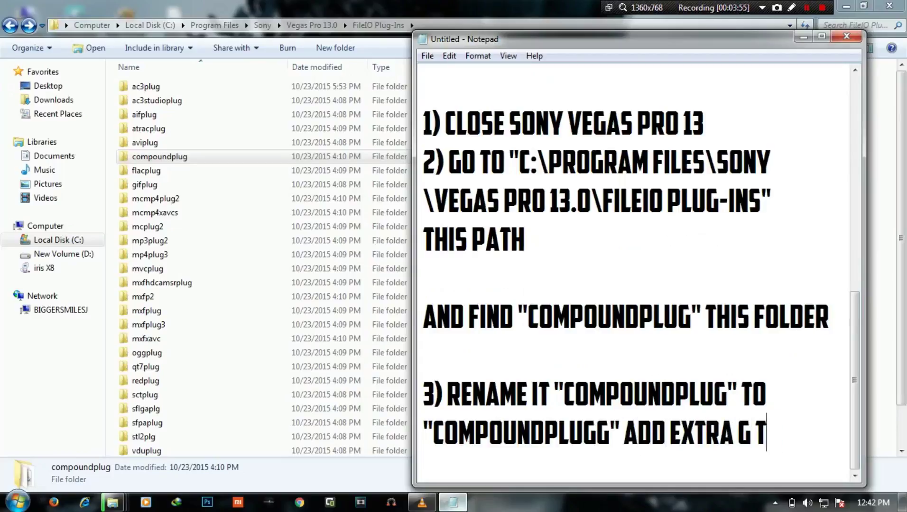
key("BackSpace")
key("BackSpace")
key("BackSpace")
key("BackSpace")
type("\"G\" AT THE")
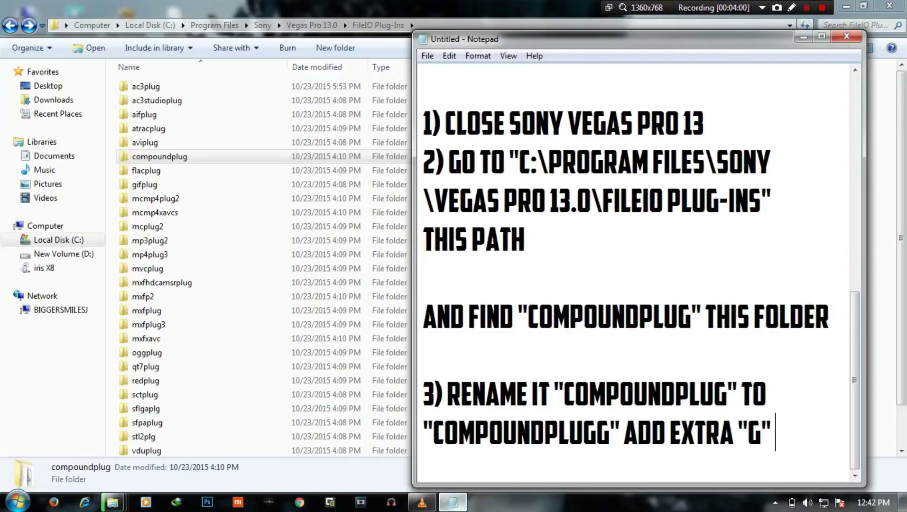
type(" END")
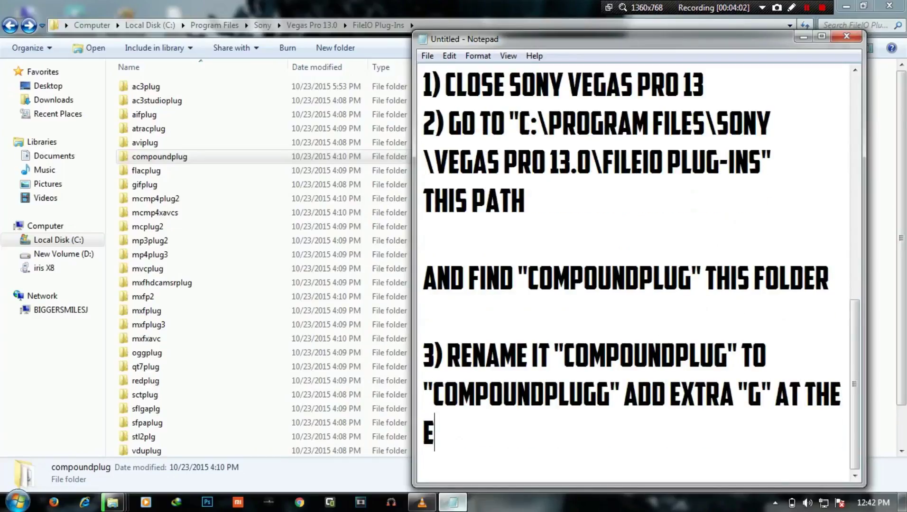
key("Return")
key("Return")
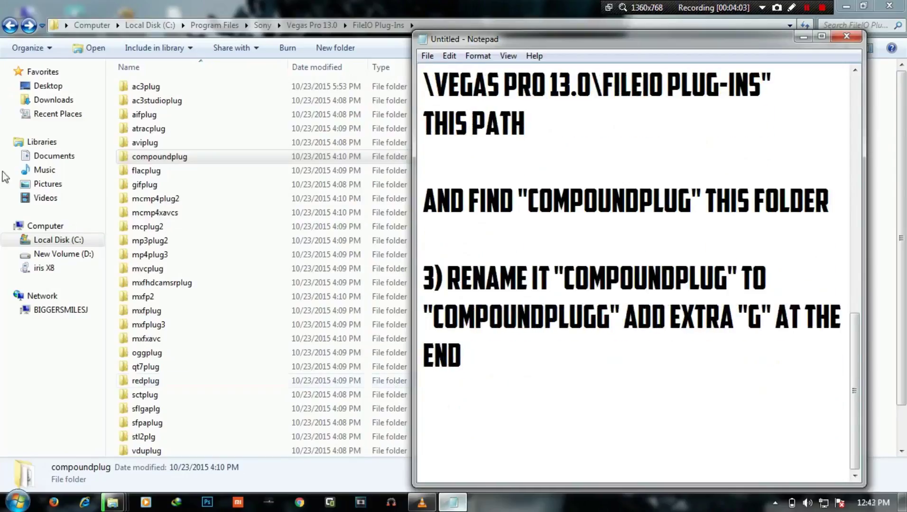
Step: In Windows Explorer, edit the compoundplug folder's name to read compoundplugg
left_click(172, 157)
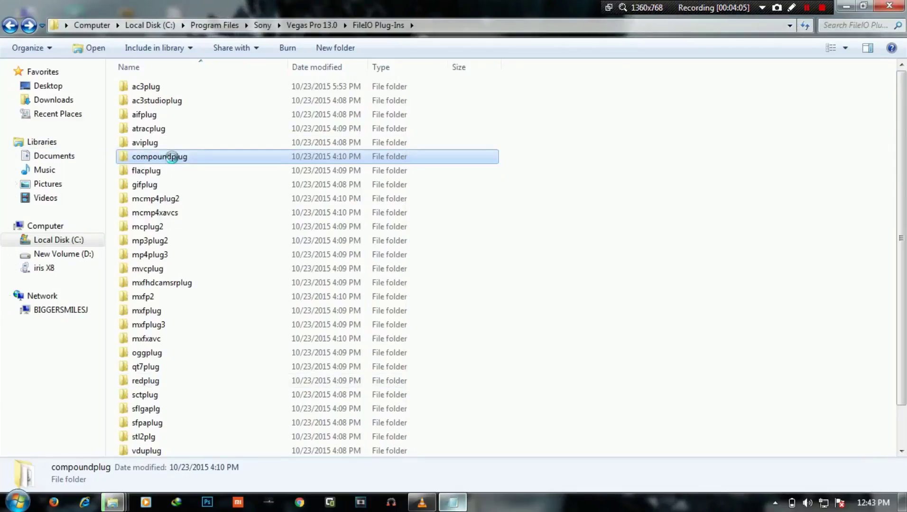
left_click(173, 157)
key("End")
type("g")
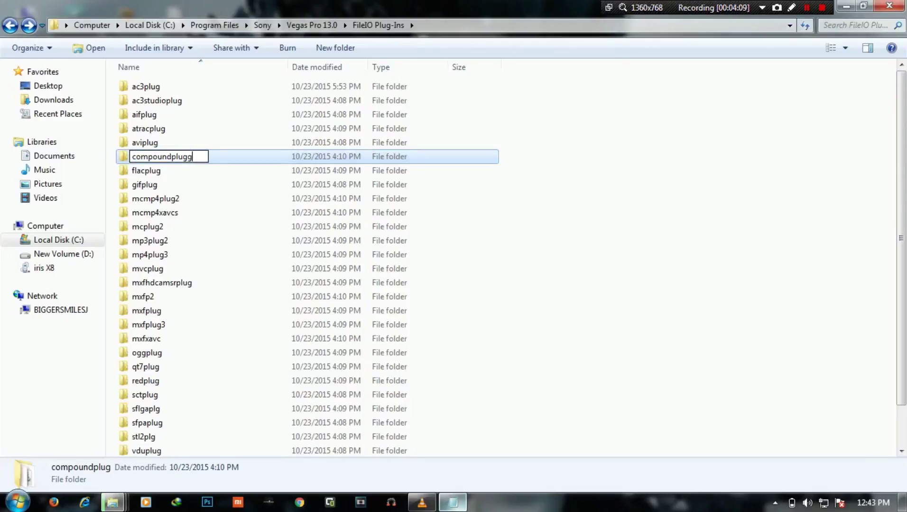
Step: Switch to Notepad and add the line SAVE IT below the third instruction
key("alt+Tab")
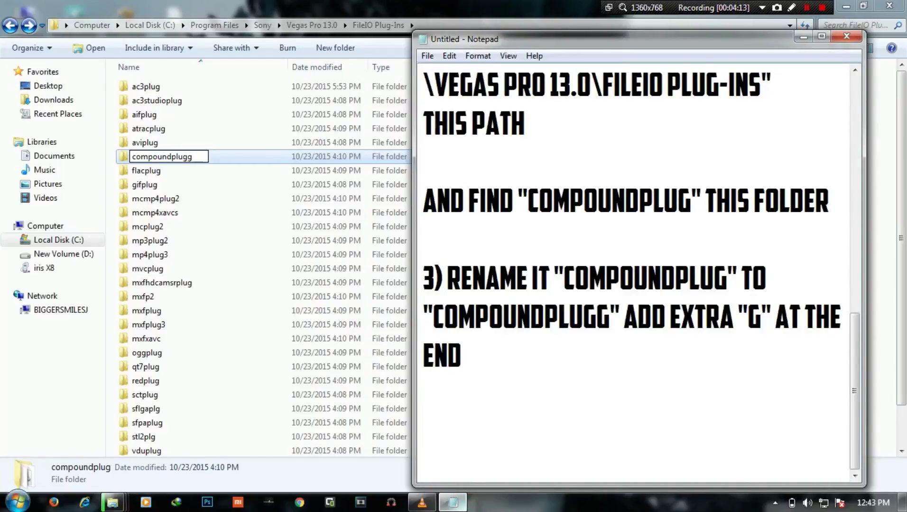
type("SAVE I")
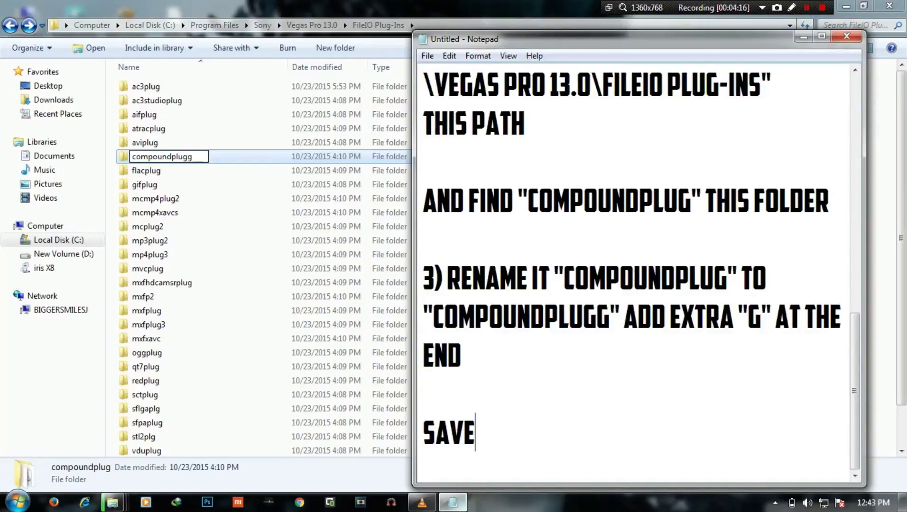
key("BackSpace")
type("T")
key("BackSpace")
type("IT")
key("Return")
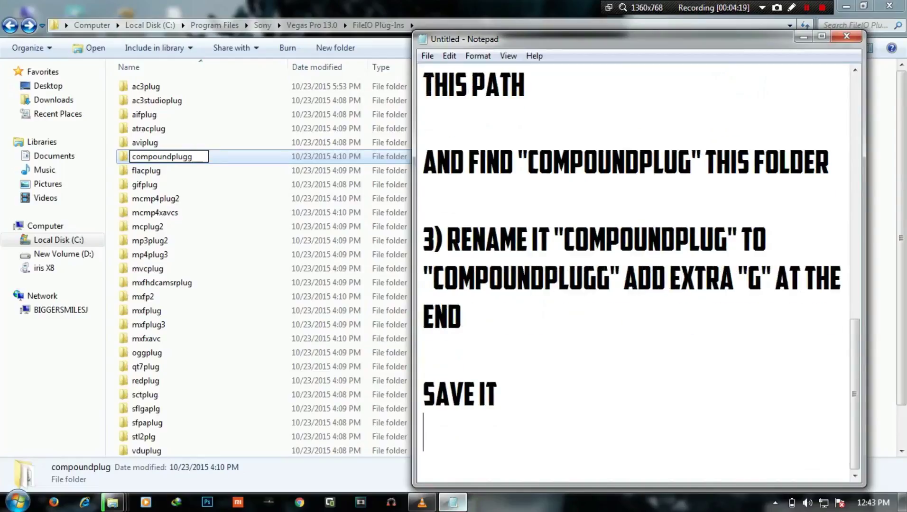
Step: Return to the FileIO Plug-Ins window, apply the folder name compoundplugg and deselect the folder
left_click(242, 156)
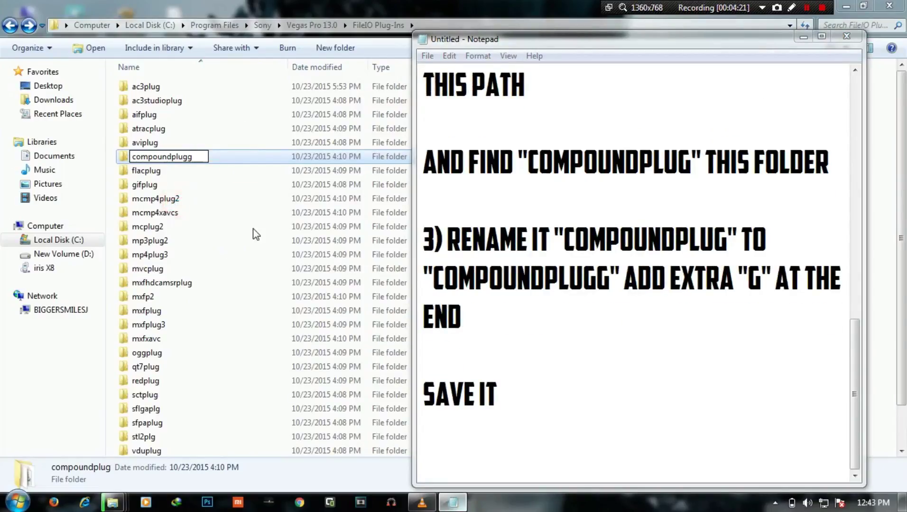
mouse_move(117, 502)
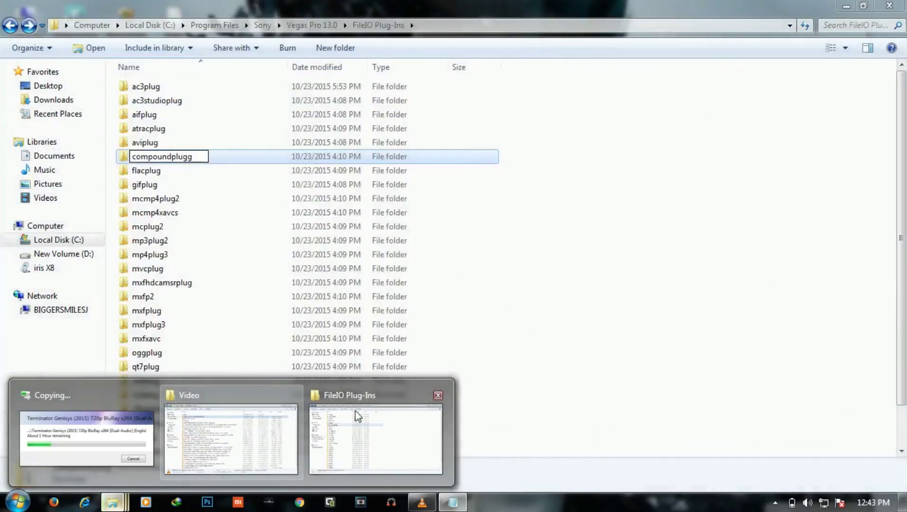
left_click(356, 415)
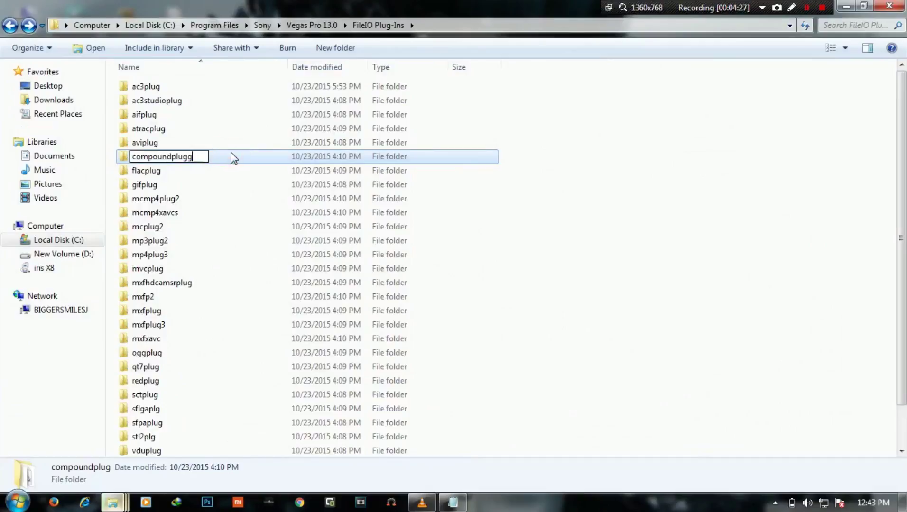
key("Return")
left_click(577, 158)
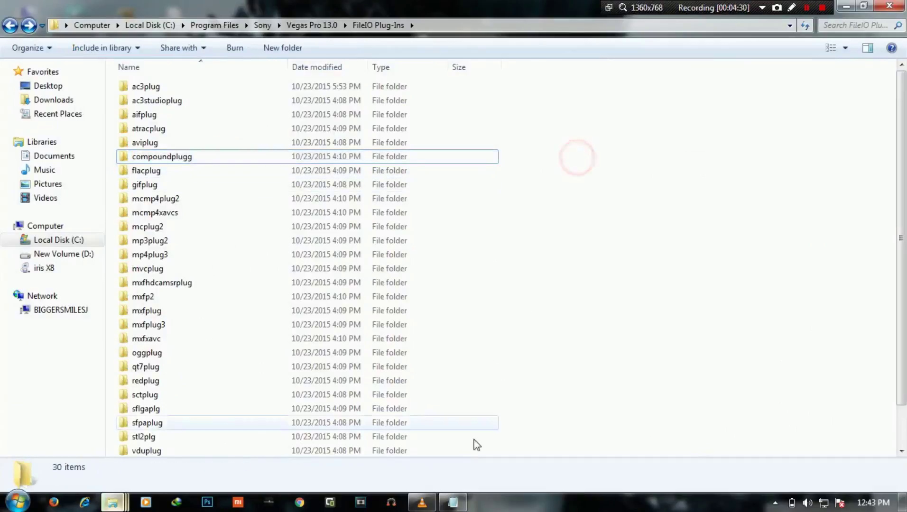
Step: Switch to Notepad and add the line DONE.....! below SAVE IT after a blank line
left_click(453, 502)
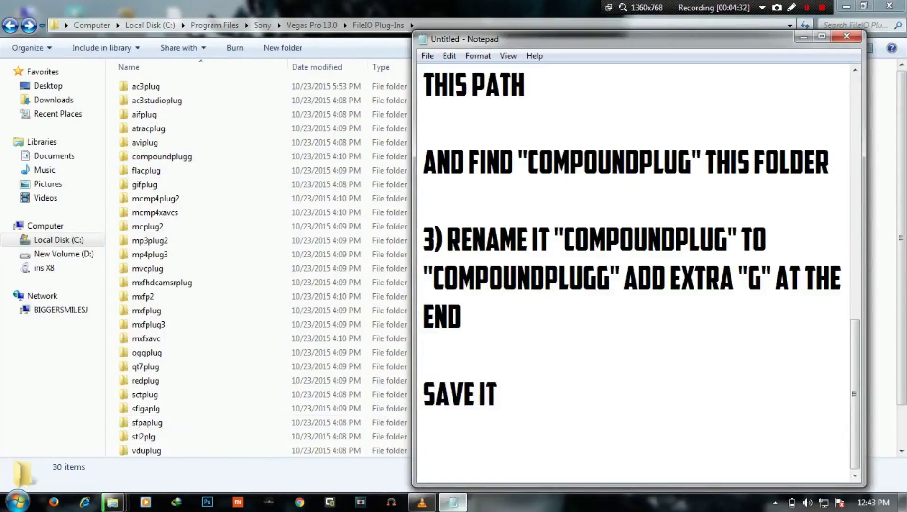
key("Return")
key("Return")
type("DONE.....@")
key("BackSpace")
type("!")
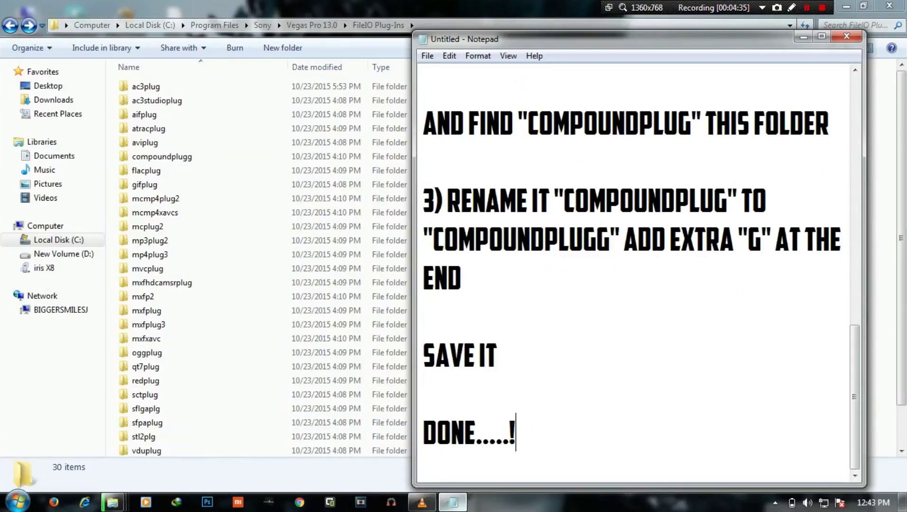
Step: Add the line NOW OPEN SONY VEGAS AGAIN below DONE.....! after a blank line
key("Return")
key("Return")
type("NOW ")
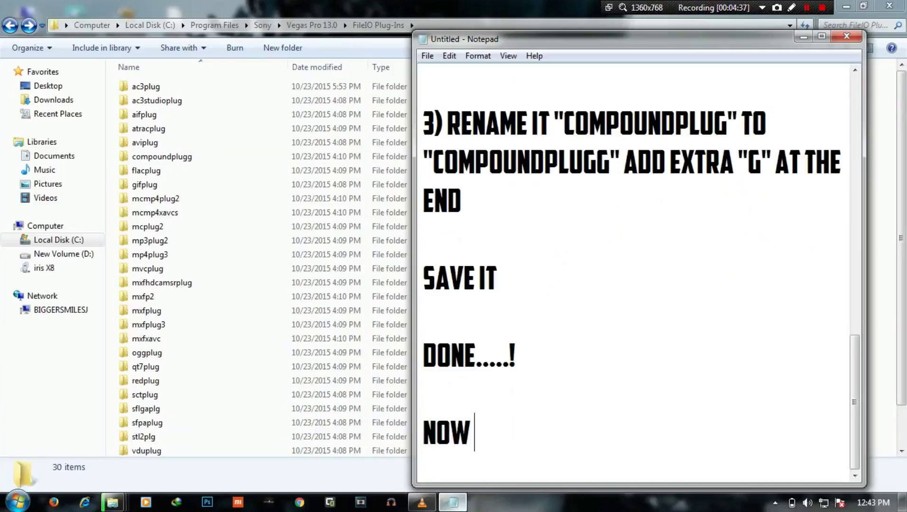
type("OPEN SONY VW")
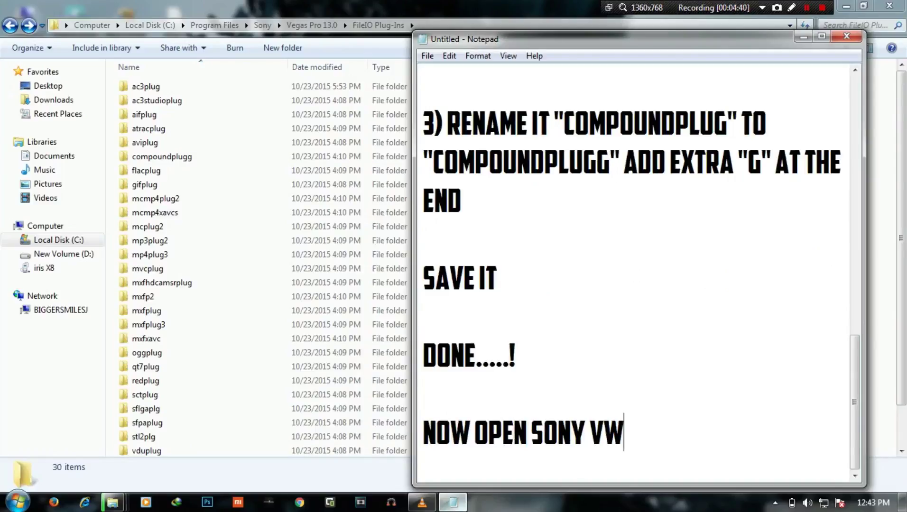
key("BackSpace")
type("E")
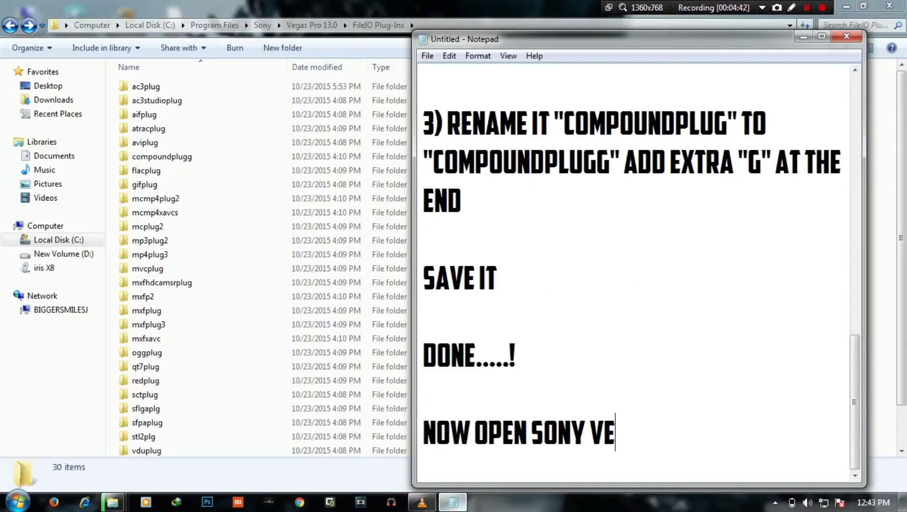
type("GAS AGAIN")
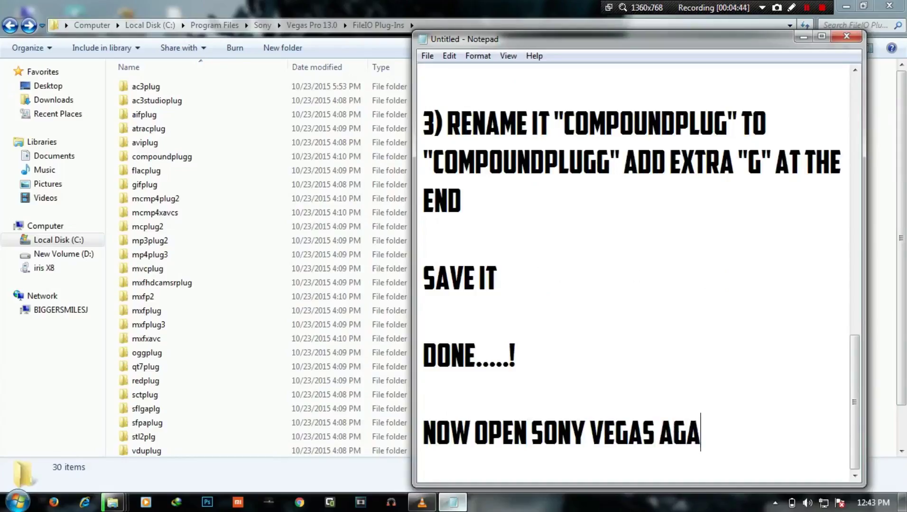
key("Return")
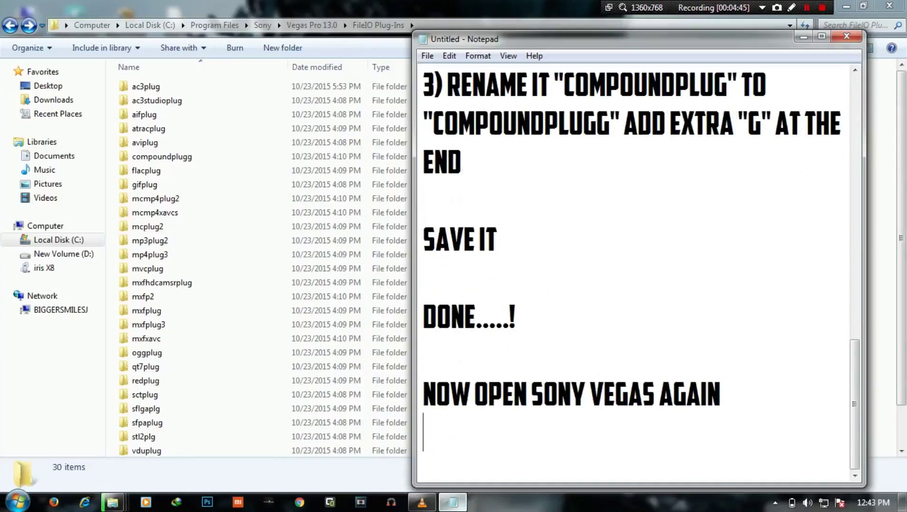
left_click(846, 7)
left_click(370, 502)
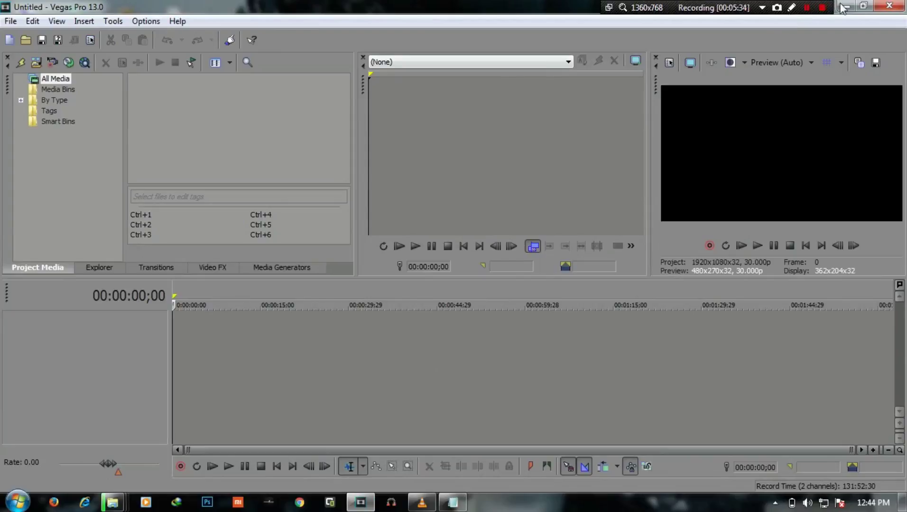
left_click(863, 5)
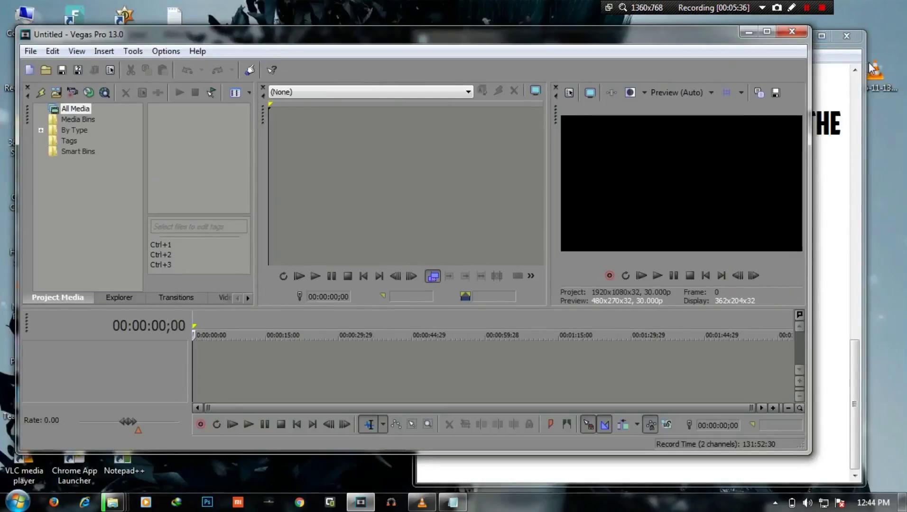
left_click(875, 76)
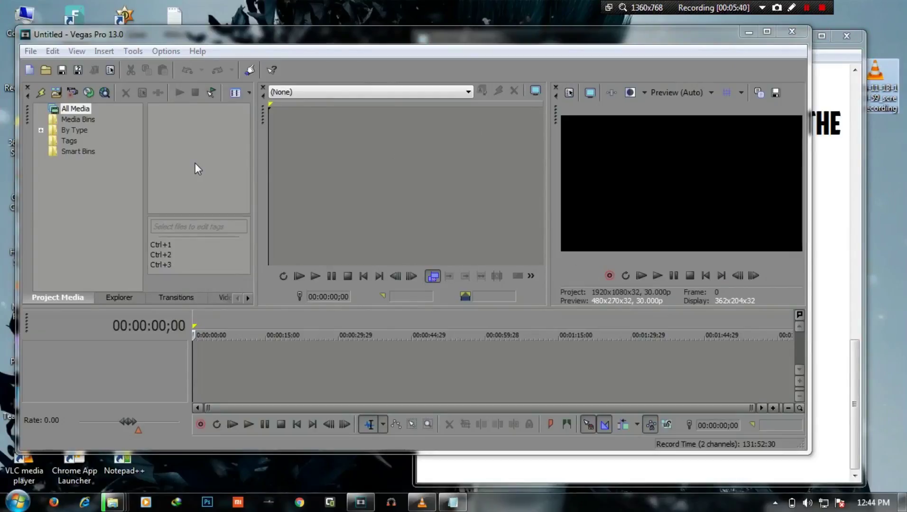
left_click_drag(195, 163, 195, 163)
left_click(767, 31)
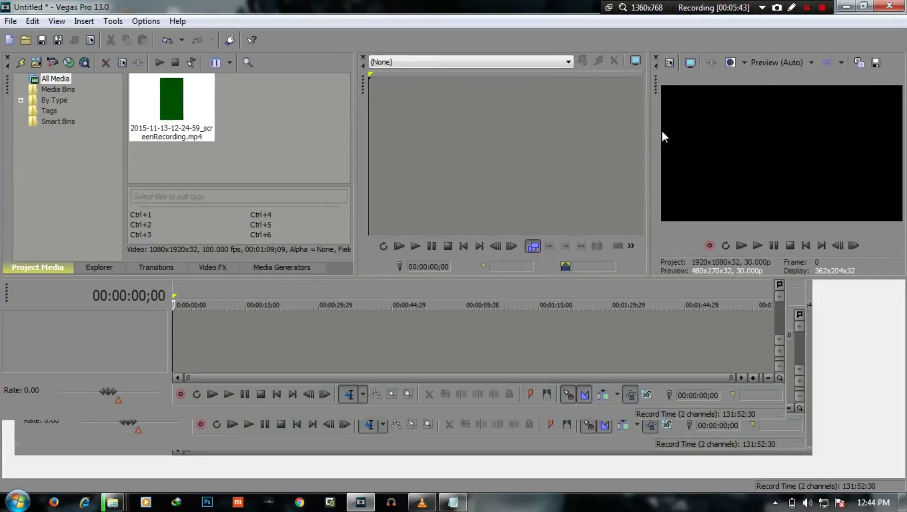
Step: Place the imported screen recording at the start of the timeline, declining to match the project video settings to it
left_click_drag(175, 128, 226, 333)
left_click(562, 209)
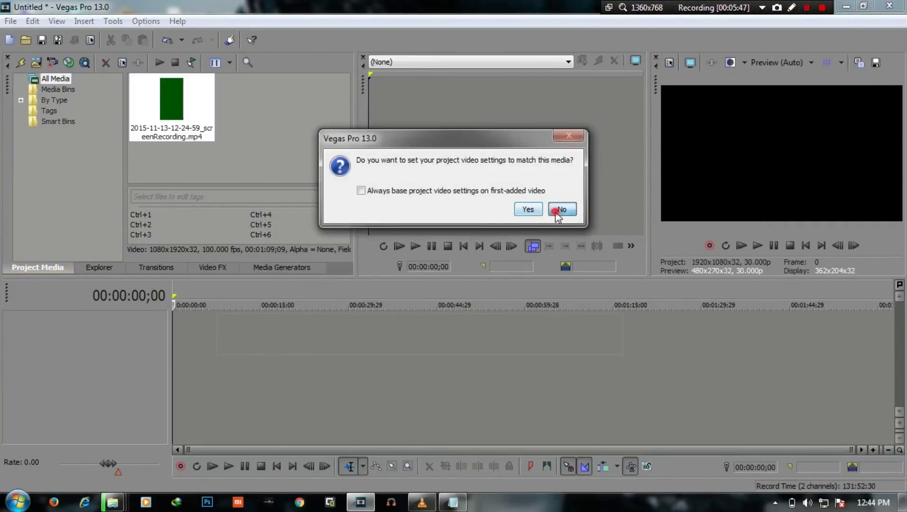
left_click_drag(463, 340, 411, 334)
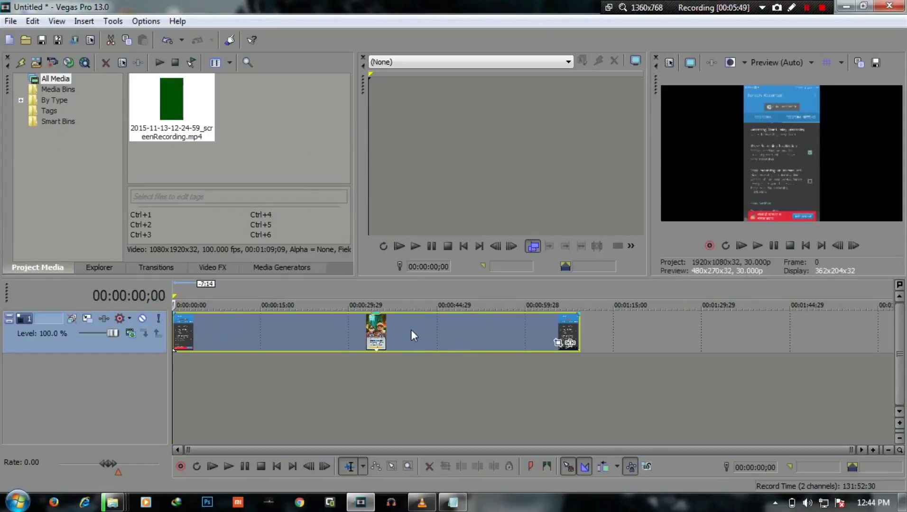
Step: Play the first few seconds of the clip in the preview, stop playback and return to the start
left_click(757, 247)
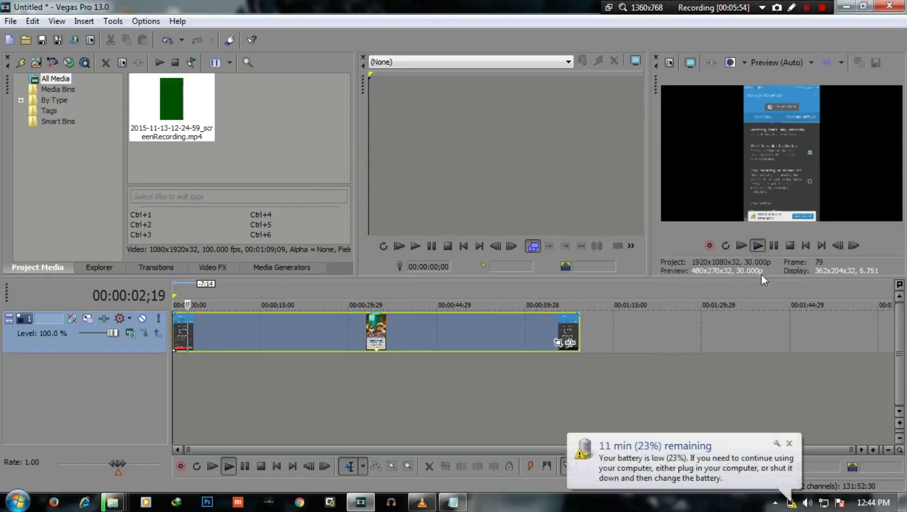
left_click(785, 247)
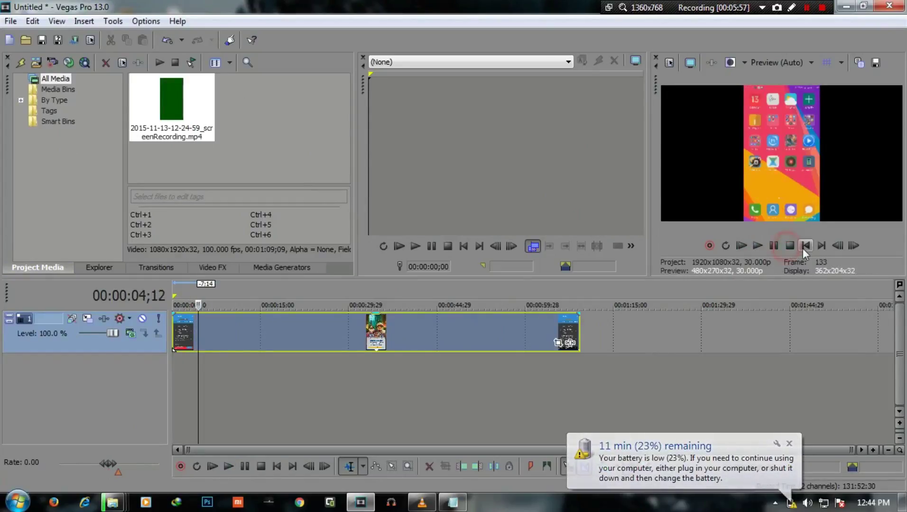
left_click(805, 246)
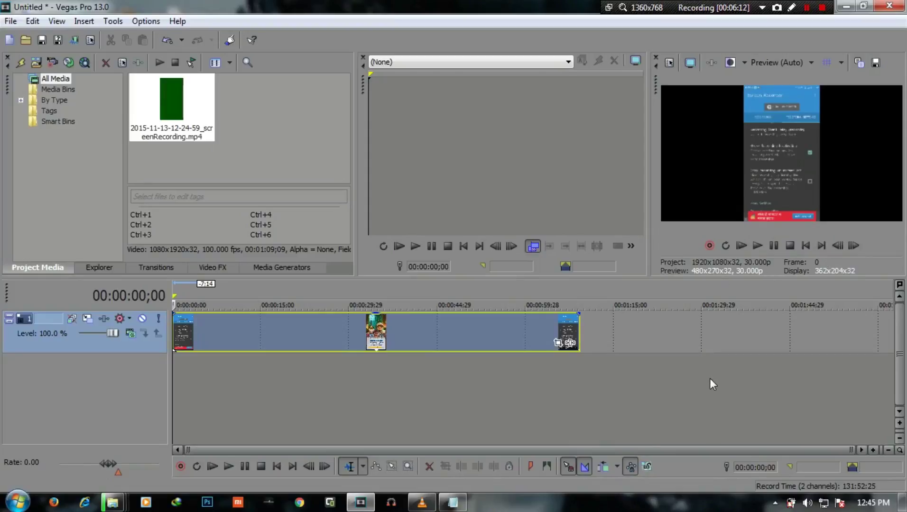
Step: Switch to Notepad and add the line SEE ITS FIXXXXXXX after a blank line below NOW OPEN SONY VEGAS AGAIN
left_click(462, 508)
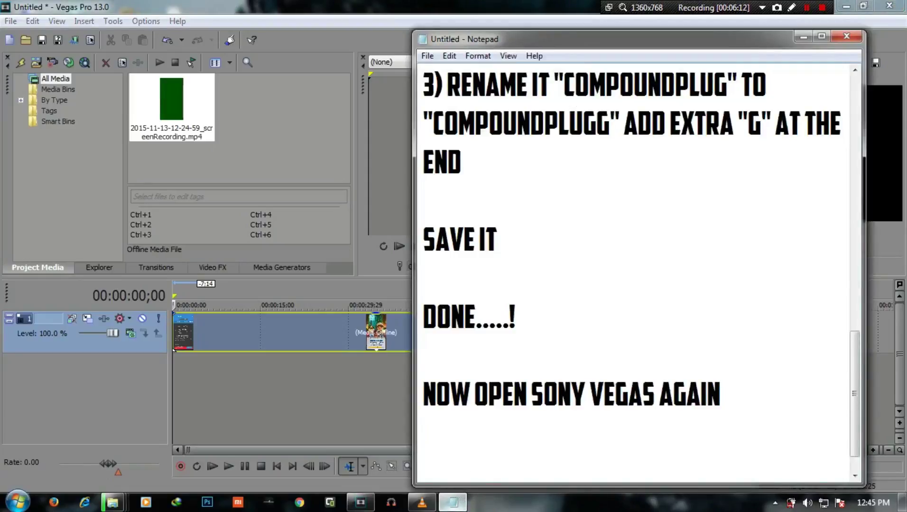
left_click(424, 470)
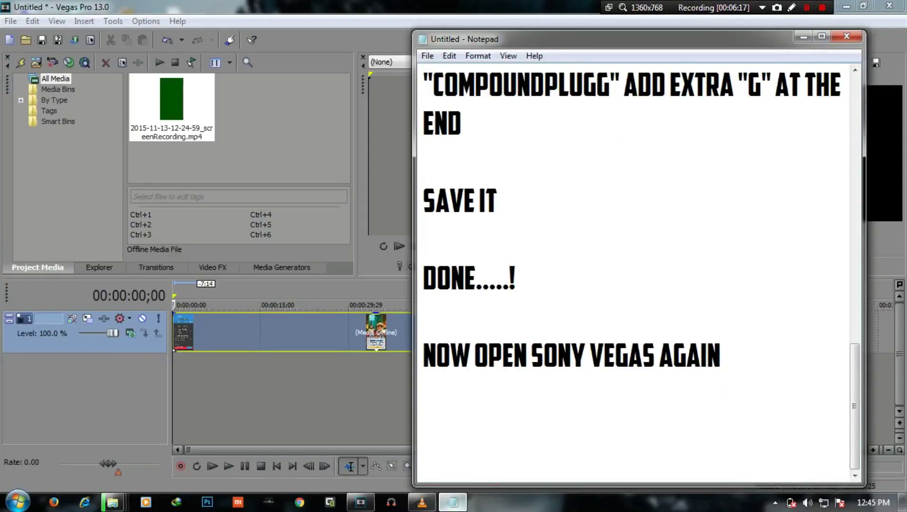
type("SEE ITS")
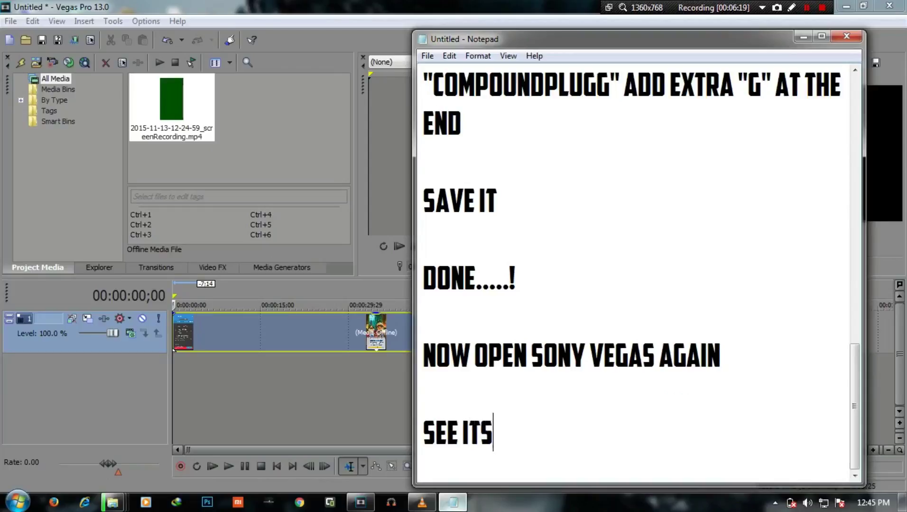
type(" FIXXXXXXX")
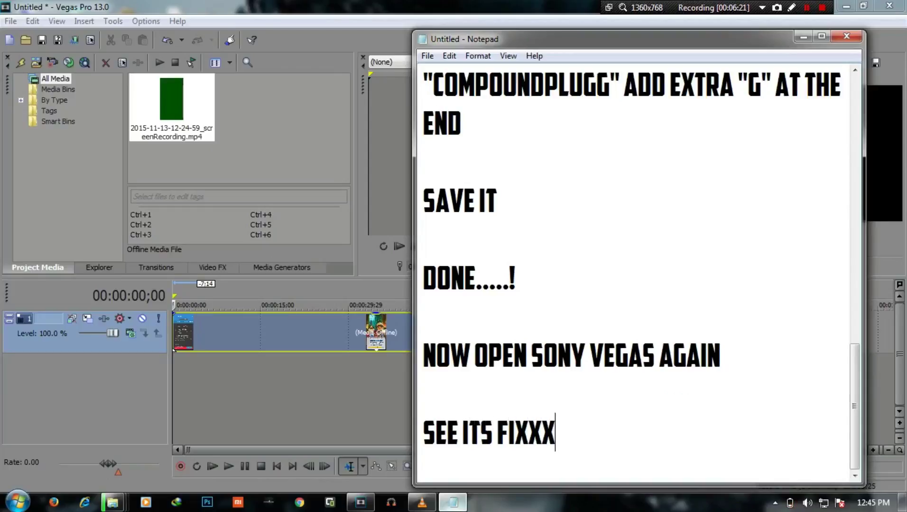
Step: Add the line FOR ANY HELP JUST COMMECT IT BELOW after a blank line
key("Return")
key("Return")
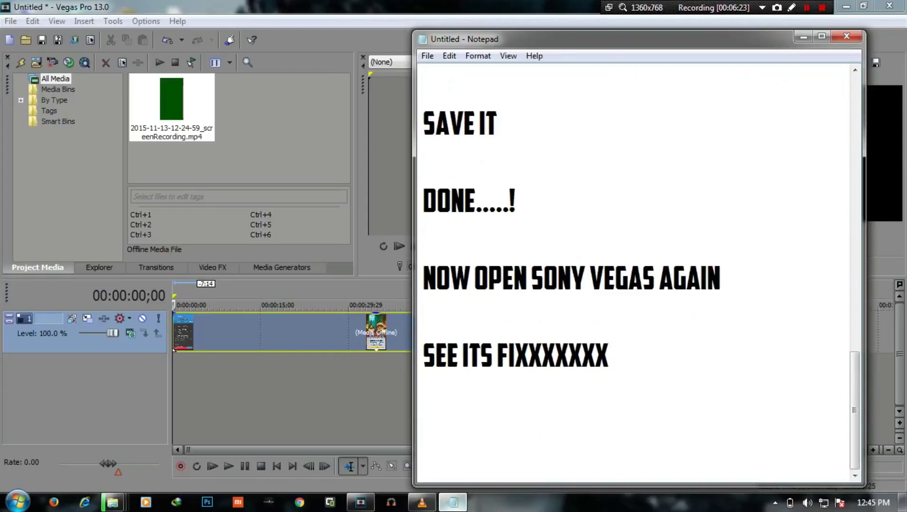
type("FOR ANY ")
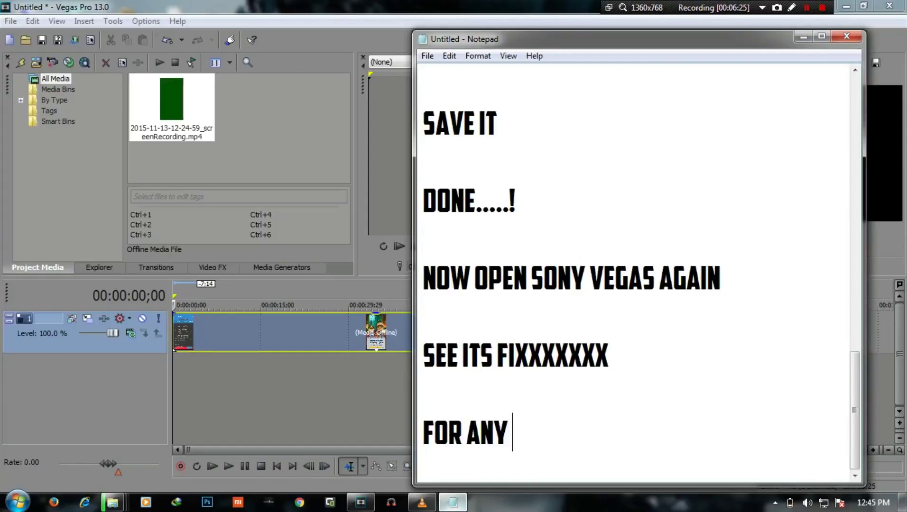
type("HELP JUST")
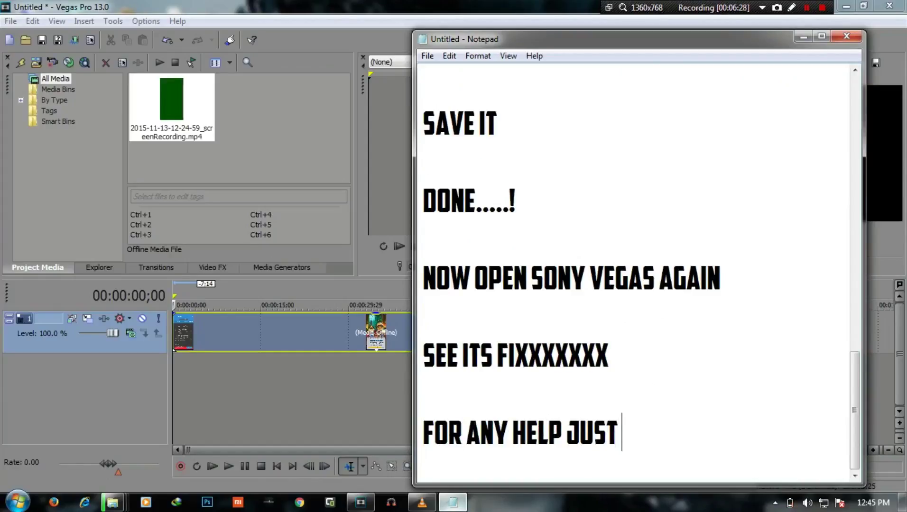
type(" COMMECT")
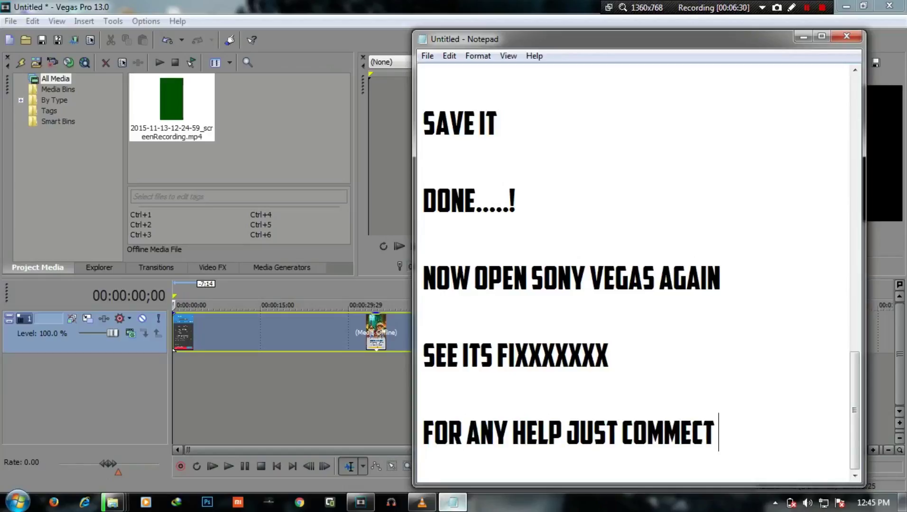
type(" IT BR")
key("BackSpace")
type("ELOW")
Step: Add the line I HOPE THIS VIDEO HELPS YOU after a blank line
key("Return")
type("I HOPE ")
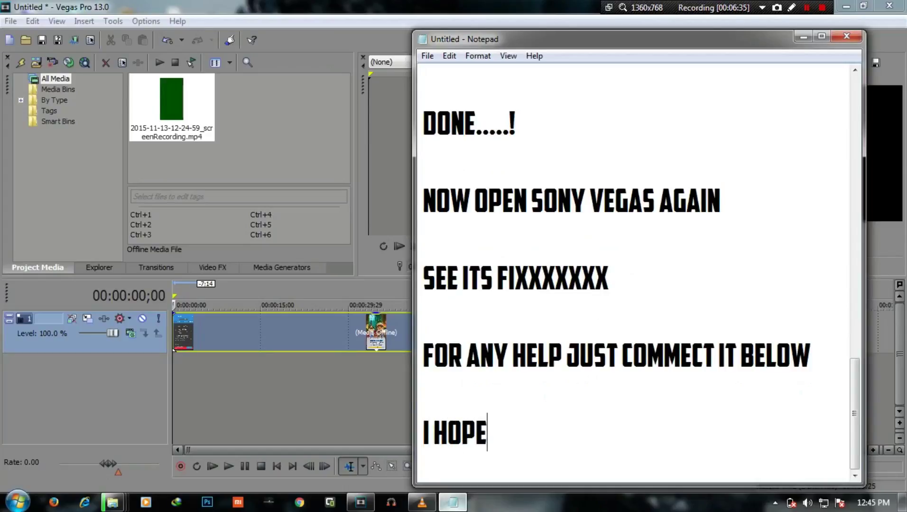
type("THIS VIDEO")
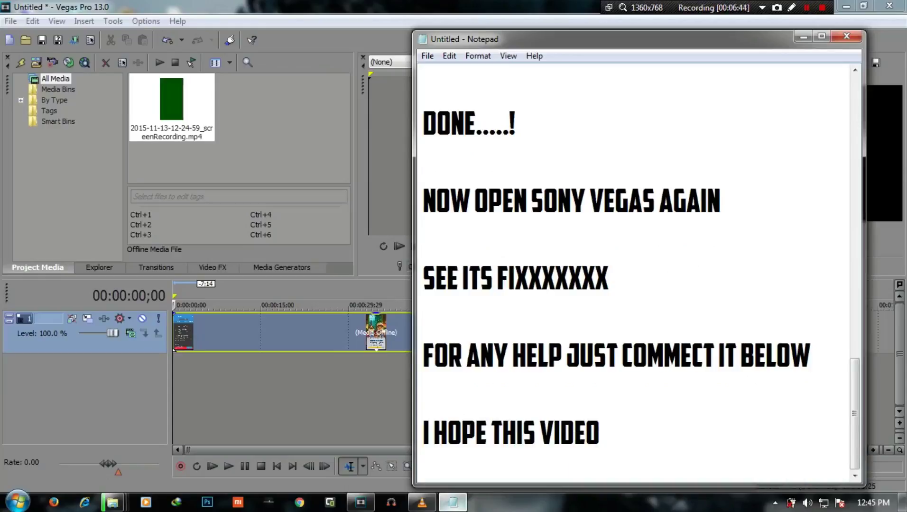
type("HELPS YO")
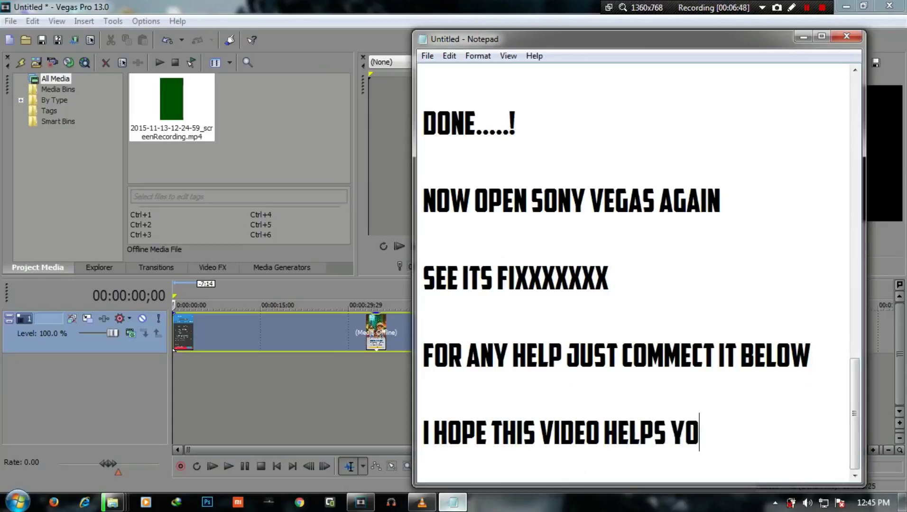
type("U")
Step: Add a closing line after a blank line, beginning IF YOU LIKE THIS VIDEO JUST HIT ON
key("Return")
key("Return")
type("IF YOU  ")
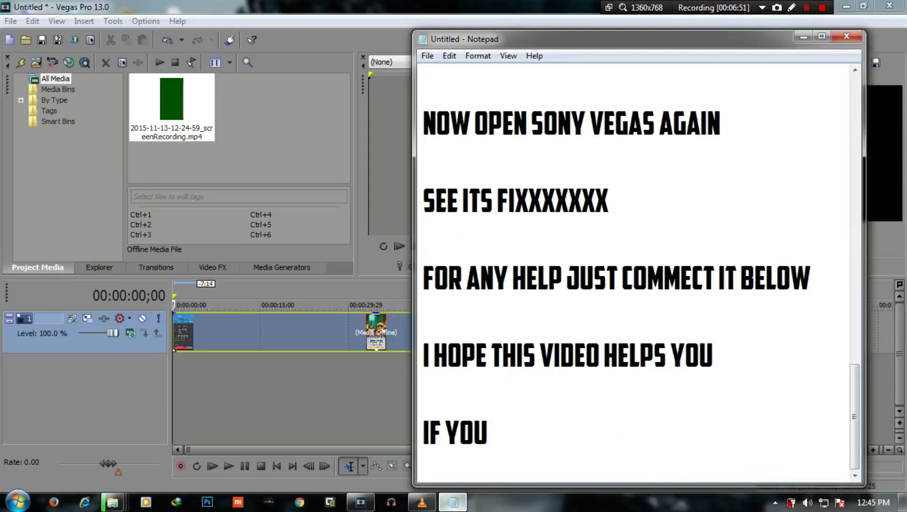
type("LIKE T")
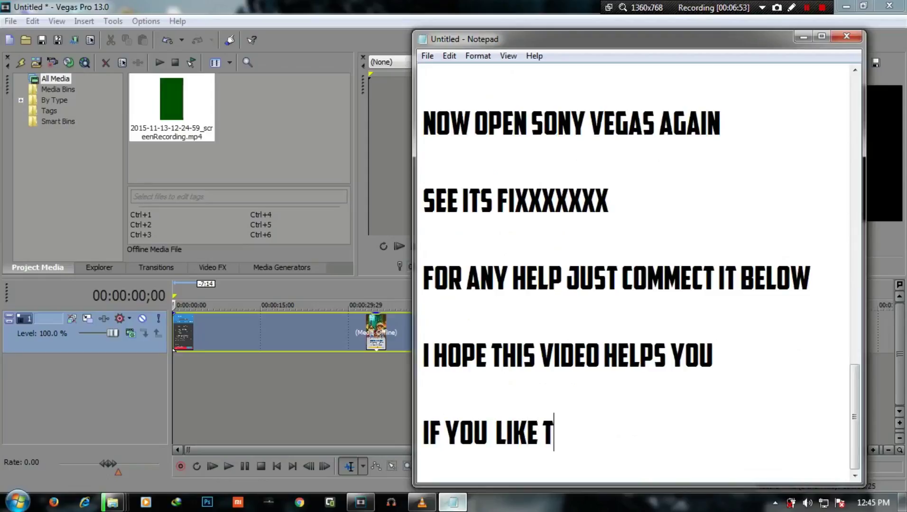
type("HIS VIDEO J")
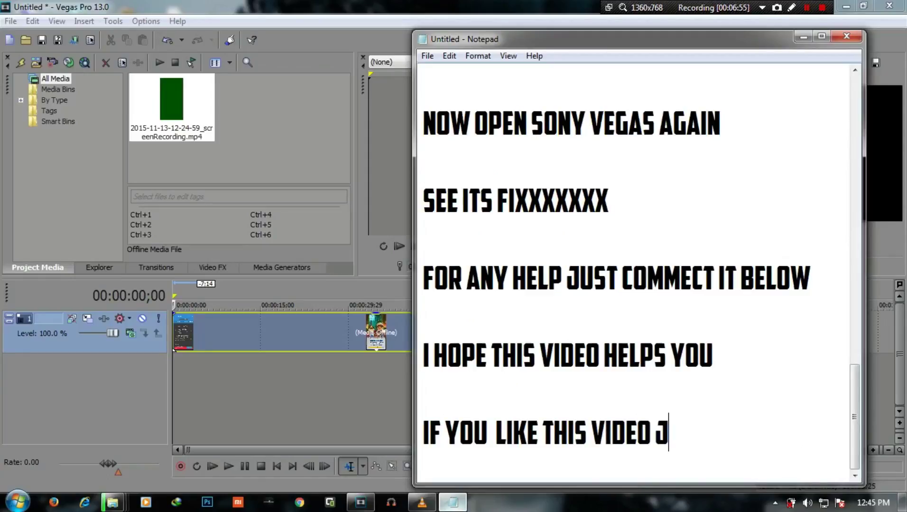
type("UST HIT ON L")
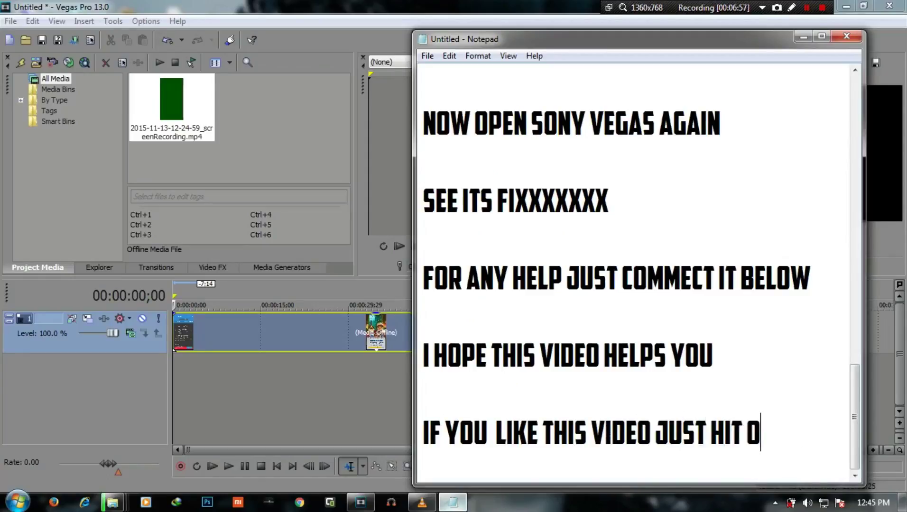